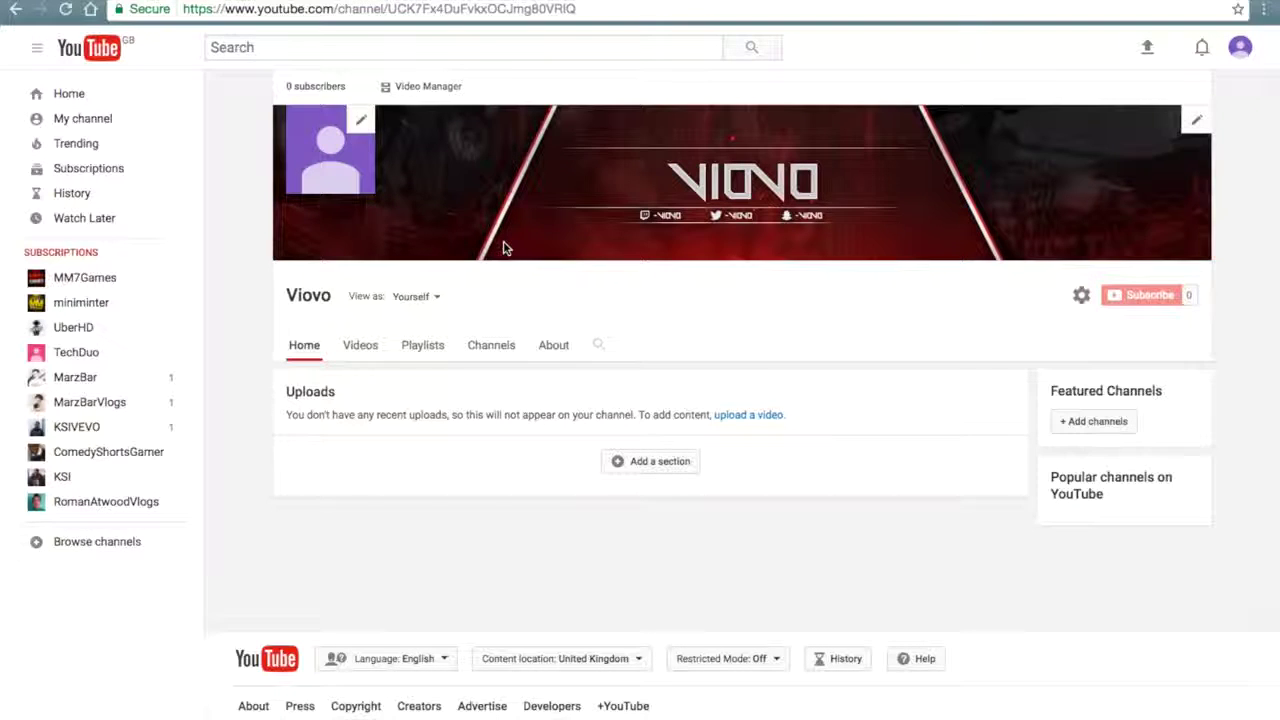
Download Photoshop CS6.zip (983.4 MB) from the MEGA tab through the browser until 100% complete.
mouse_move(372, 5)
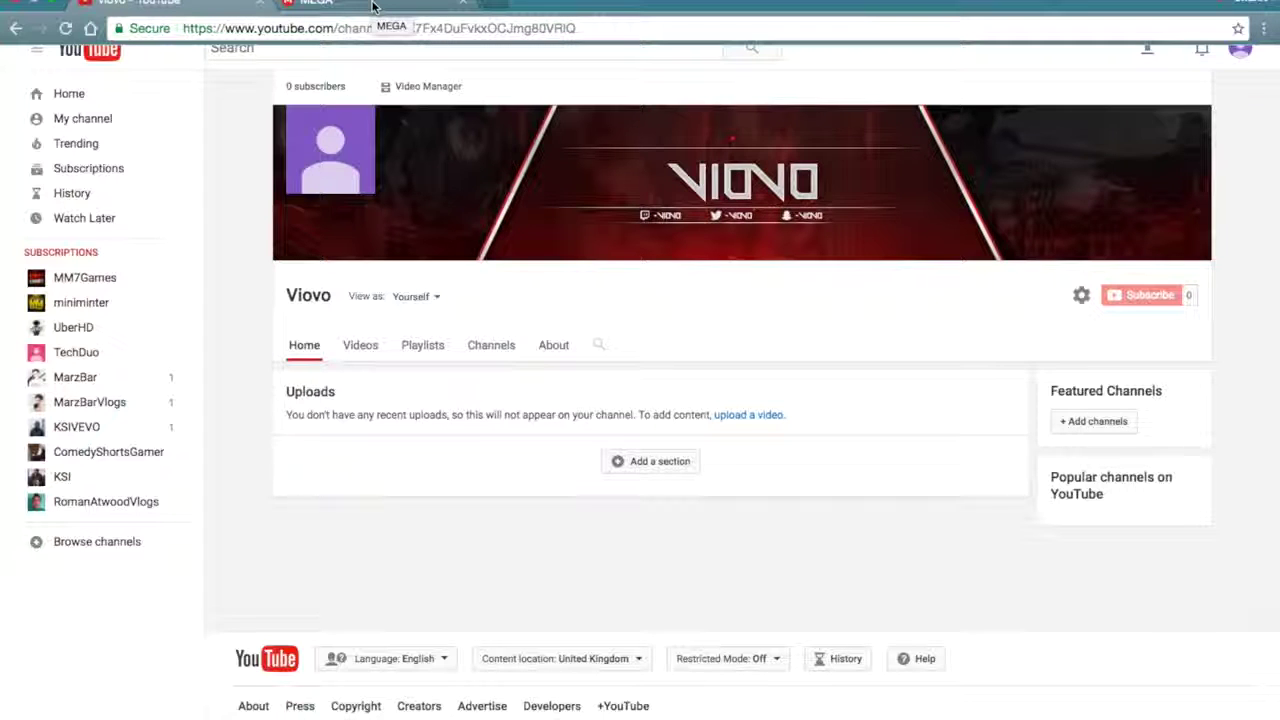
left_click(372, 5)
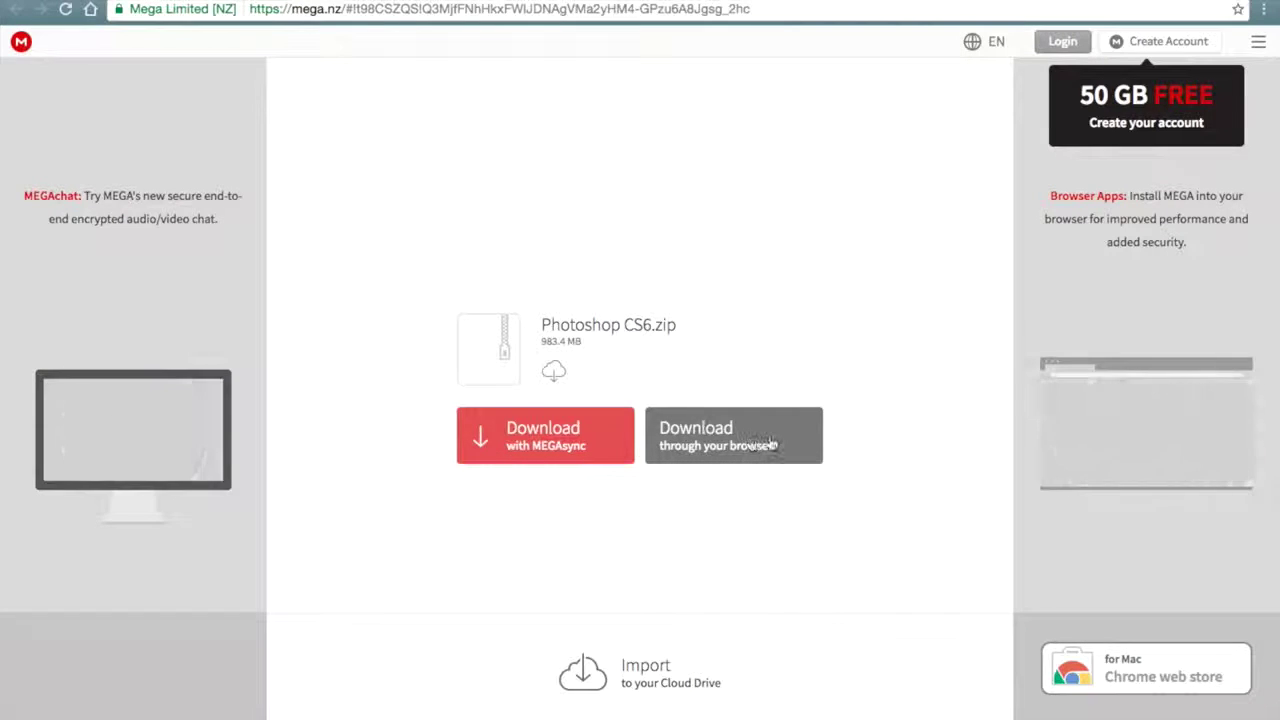
left_click(748, 425)
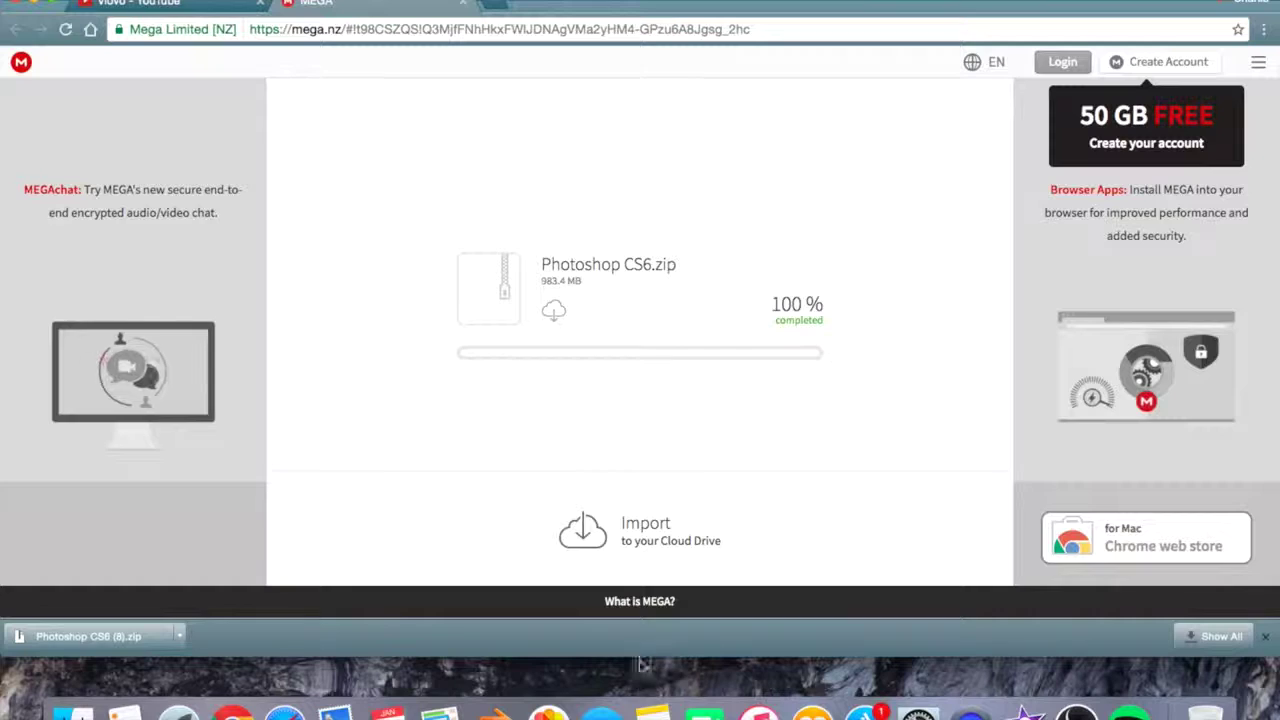
Copy Photoshop CS6 (8).zip from the download shelf onto the desktop's top-left corner.
left_click_drag(642, 657, 641, 316)
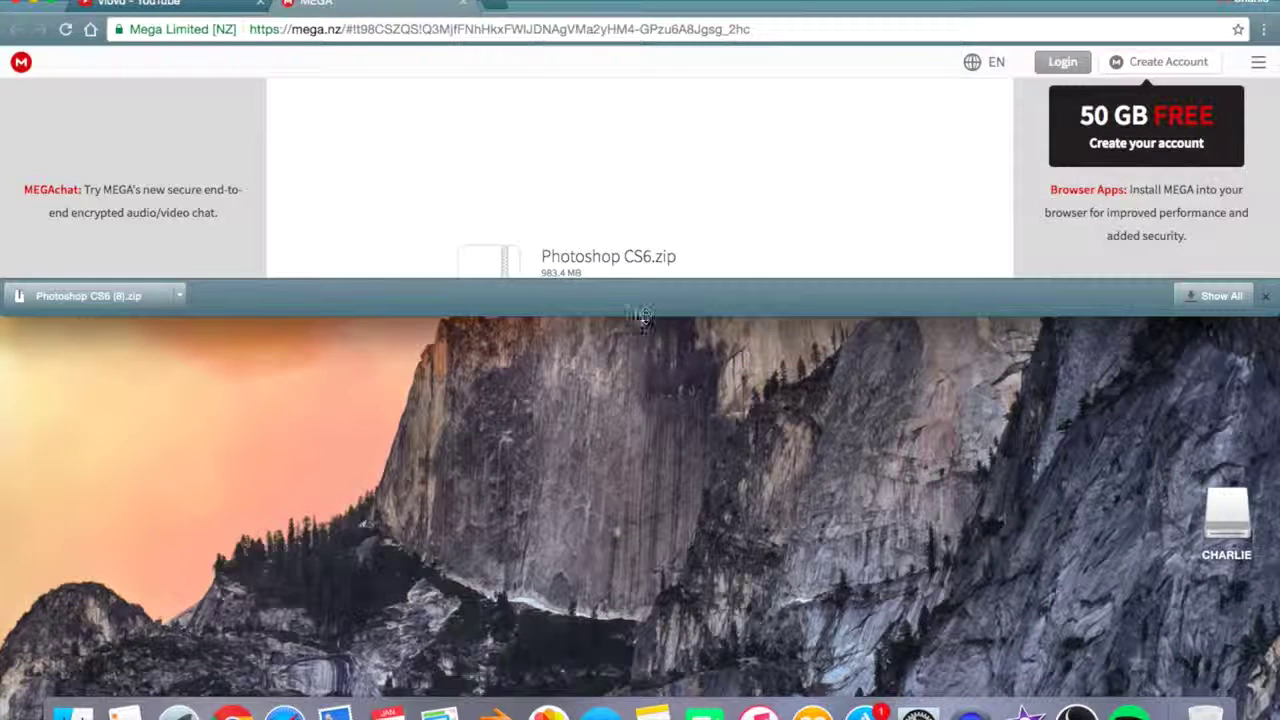
left_click_drag(120, 297, 166, 409)
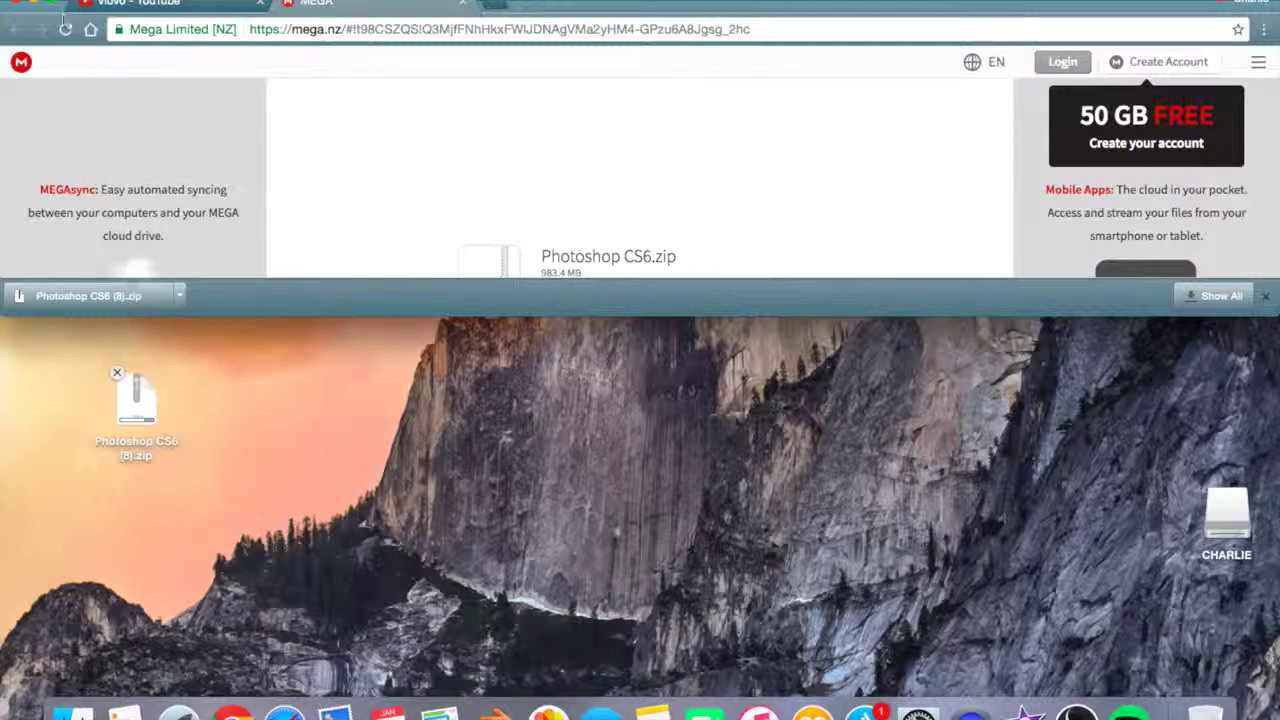
left_click(34, 4)
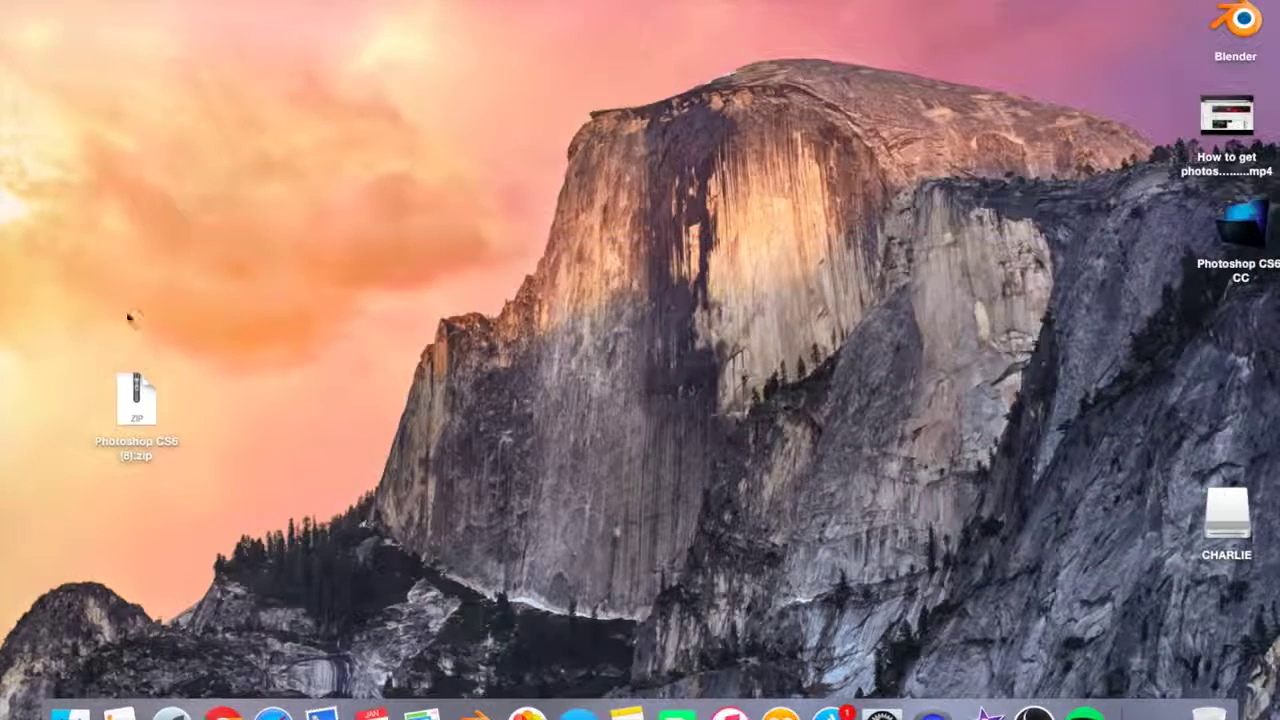
left_click_drag(136, 400, 88, 42)
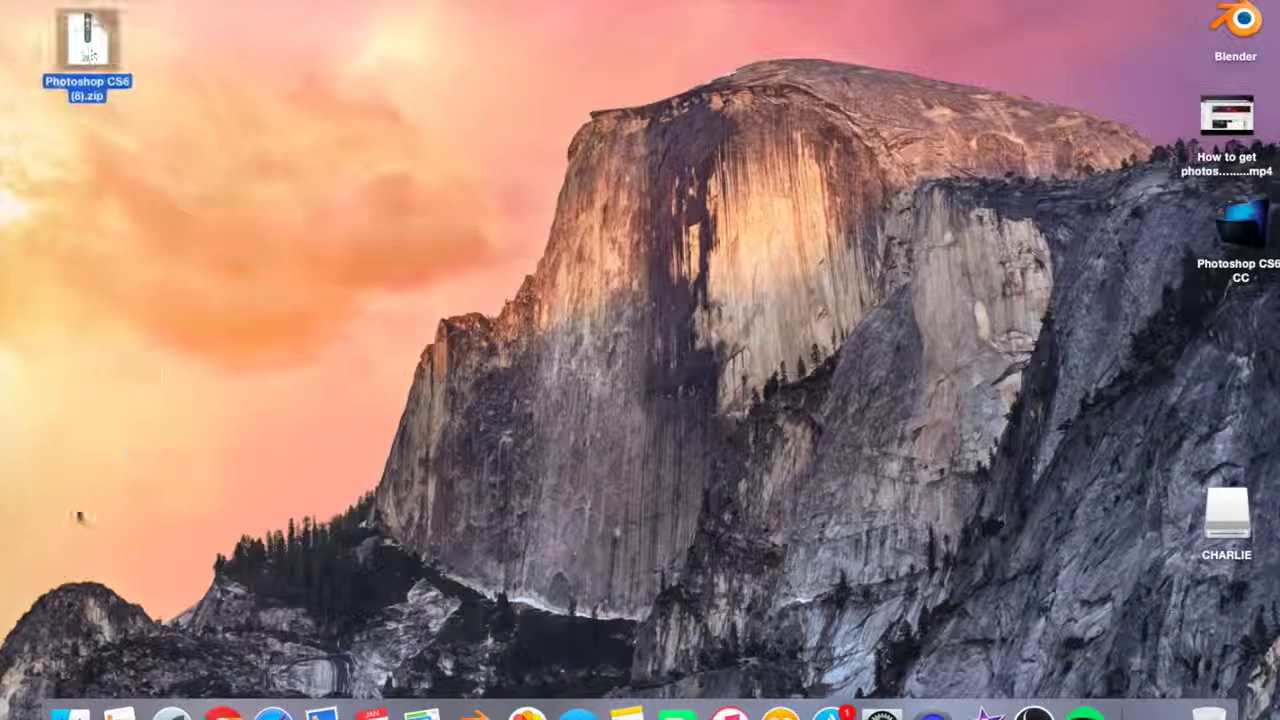
Check the Applications folder in a new Finder window and search it for Photoshop.
left_click(70, 712)
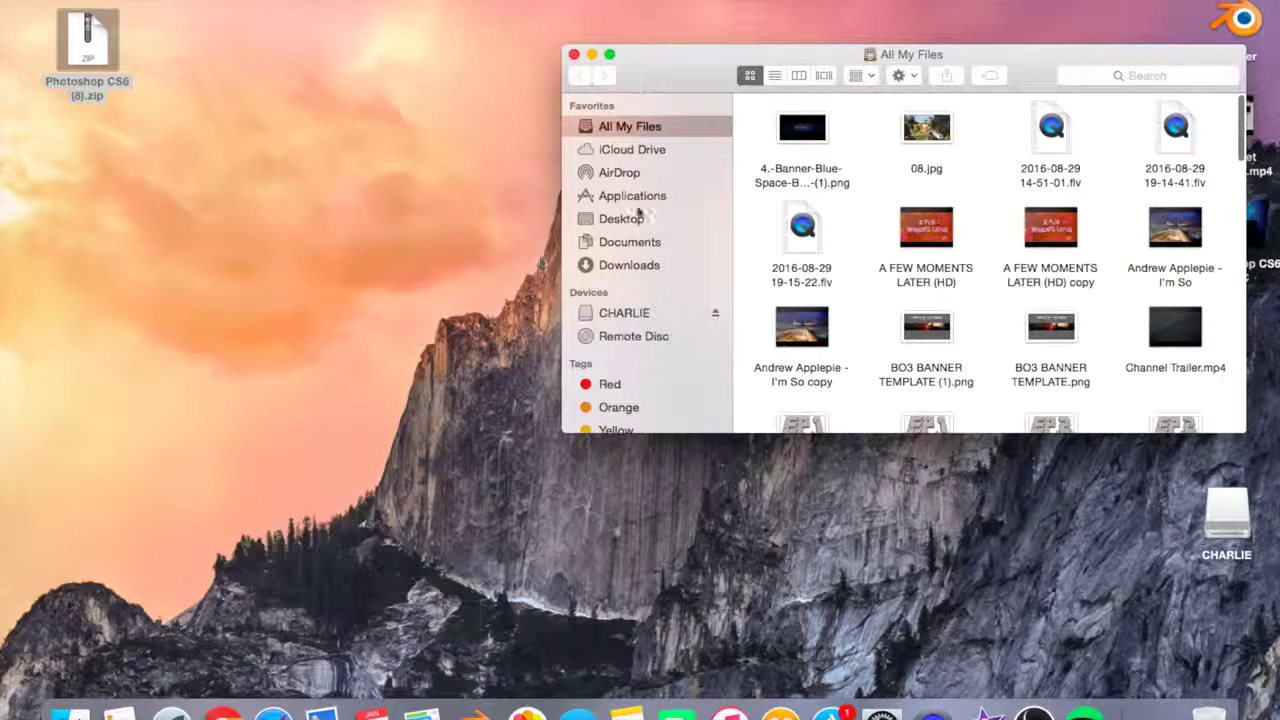
left_click(648, 198)
left_click(926, 140)
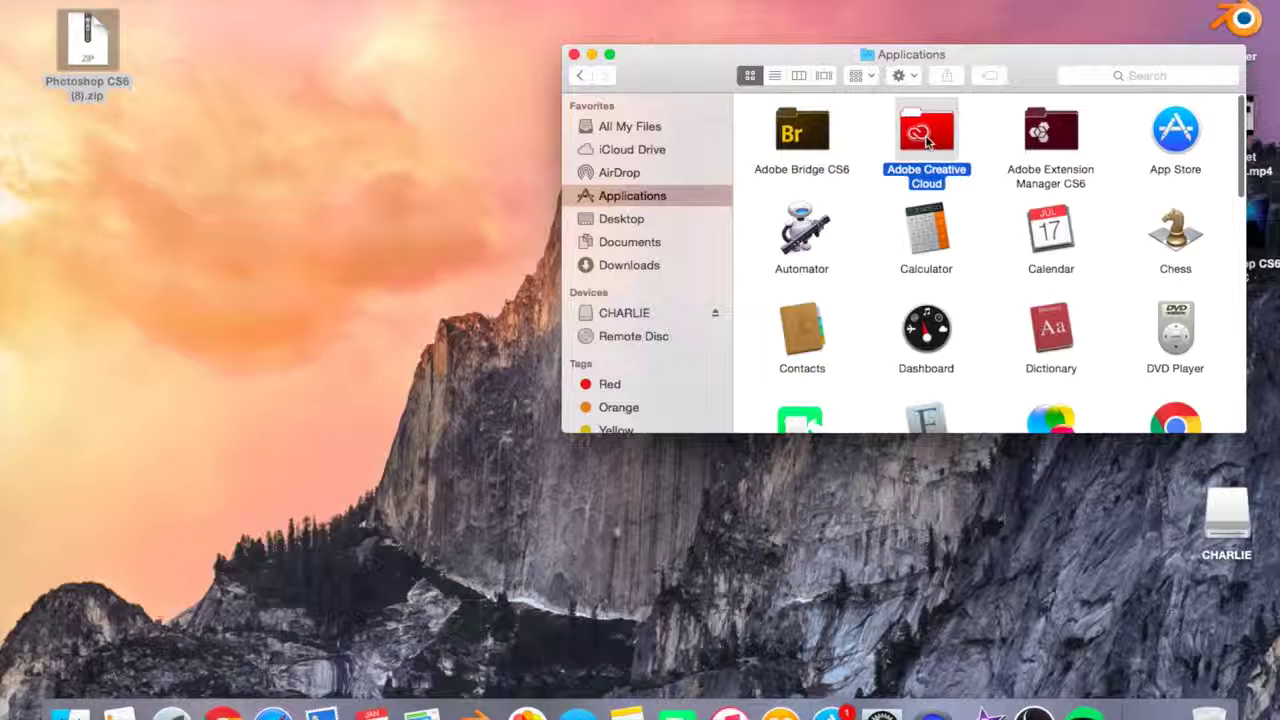
left_click(1192, 84)
type("photod")
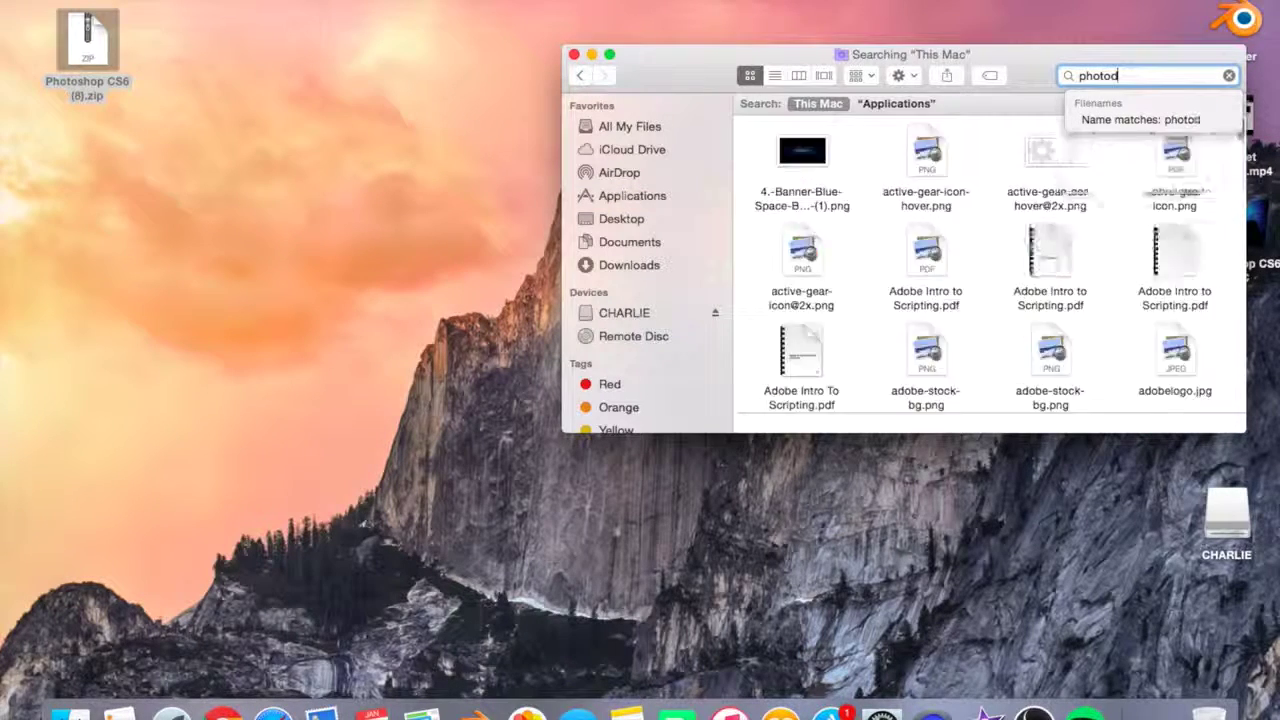
key("BackSpace")
type("sho")
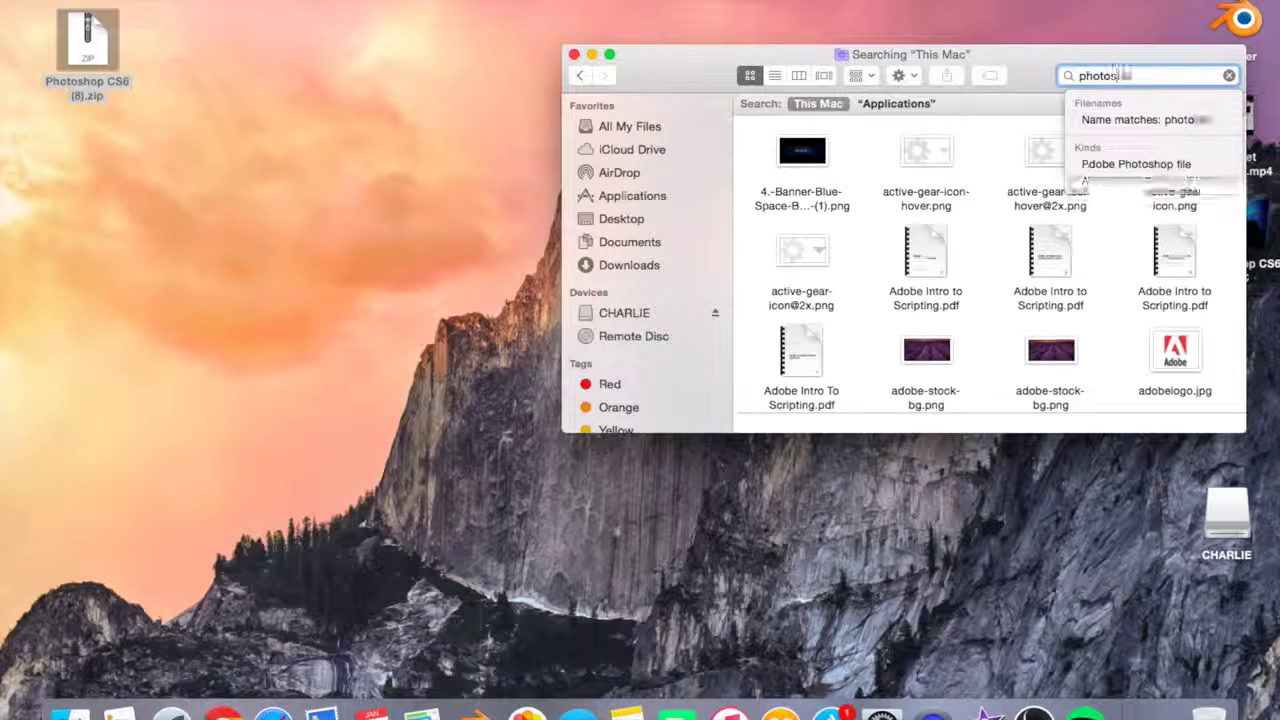
key("BackSpace")
key("BackSpace")
key("BackSpace")
key("BackSpace")
key("BackSpace")
key("BackSpace")
key("BackSpace")
key("BackSpace")
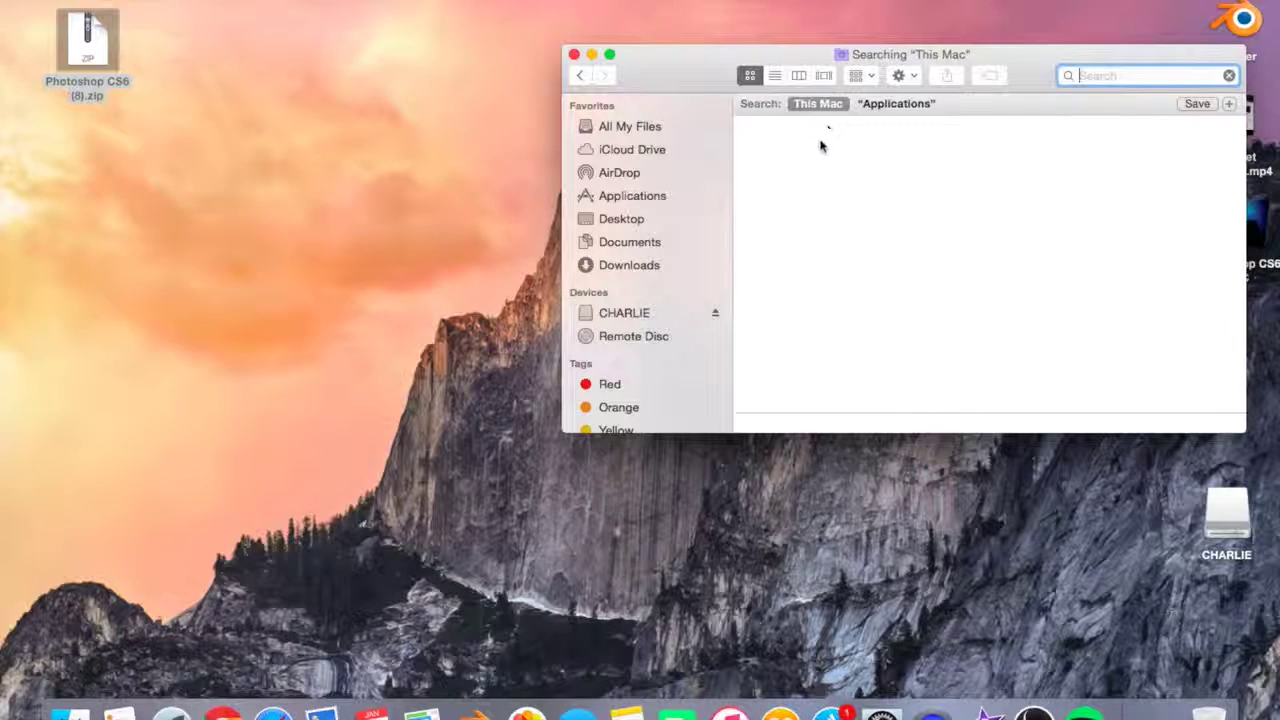
Browse the installed applications starting from Adobe Bridge CS6, then close the Finder window.
left_click(623, 195)
left_click(808, 130)
key("Right")
key("Right")
key("Right")
key("Down")
key("Down")
key("Down")
key("Down")
key("Down")
key("Down")
key("Down")
key("Down")
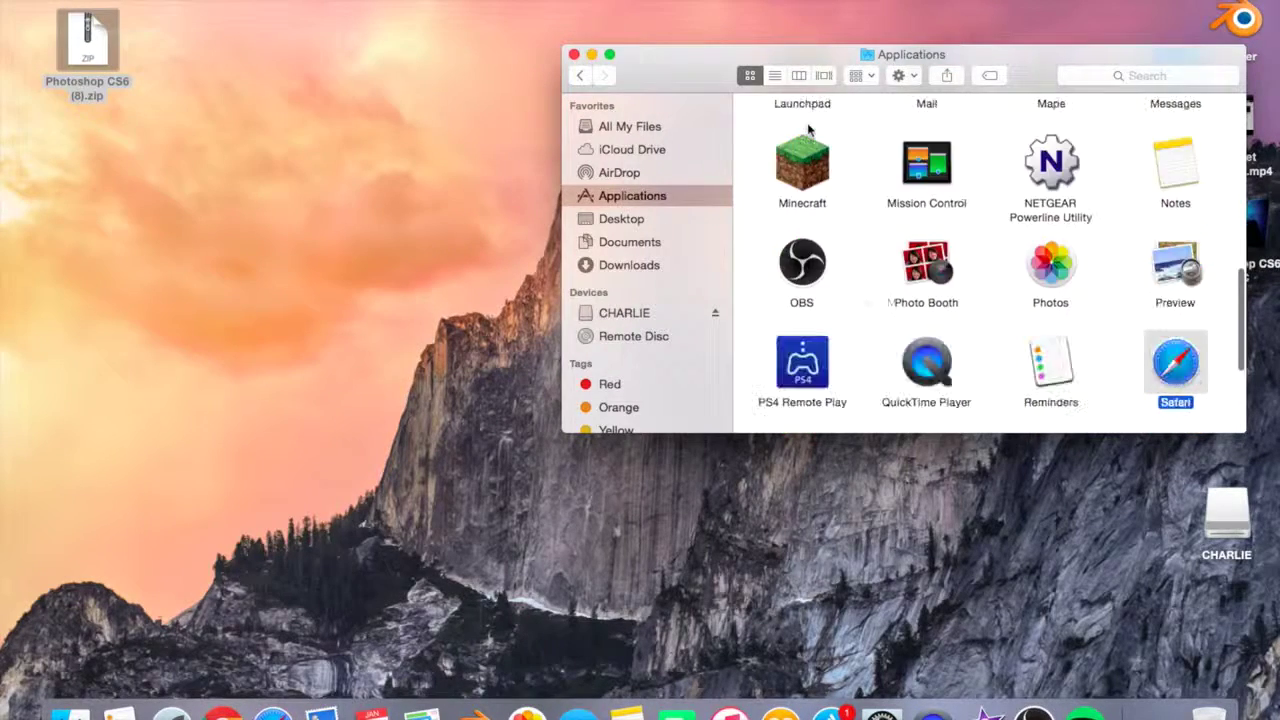
key("Down")
key("Down")
key("Up")
key("Up")
key("Up")
key("Up")
key("Up")
key("Up")
key("Up")
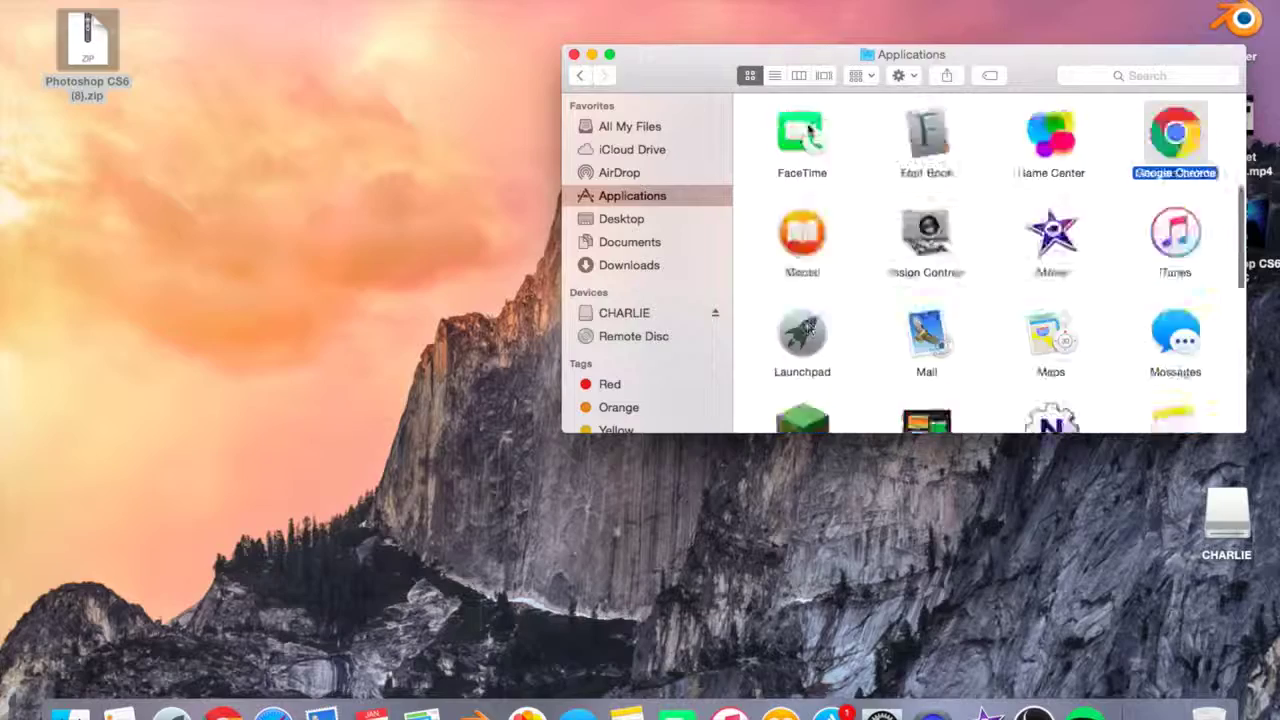
key("Up")
key("Up")
key("Up")
left_click(229, 69)
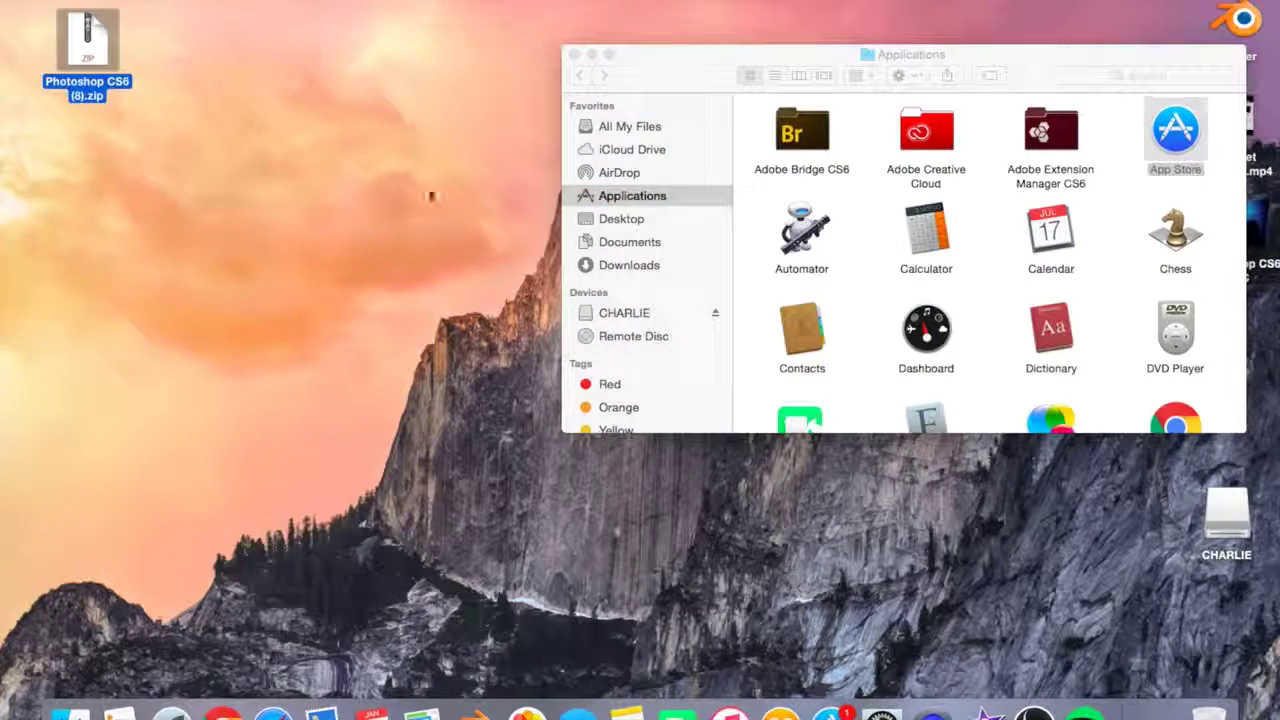
left_click(575, 56)
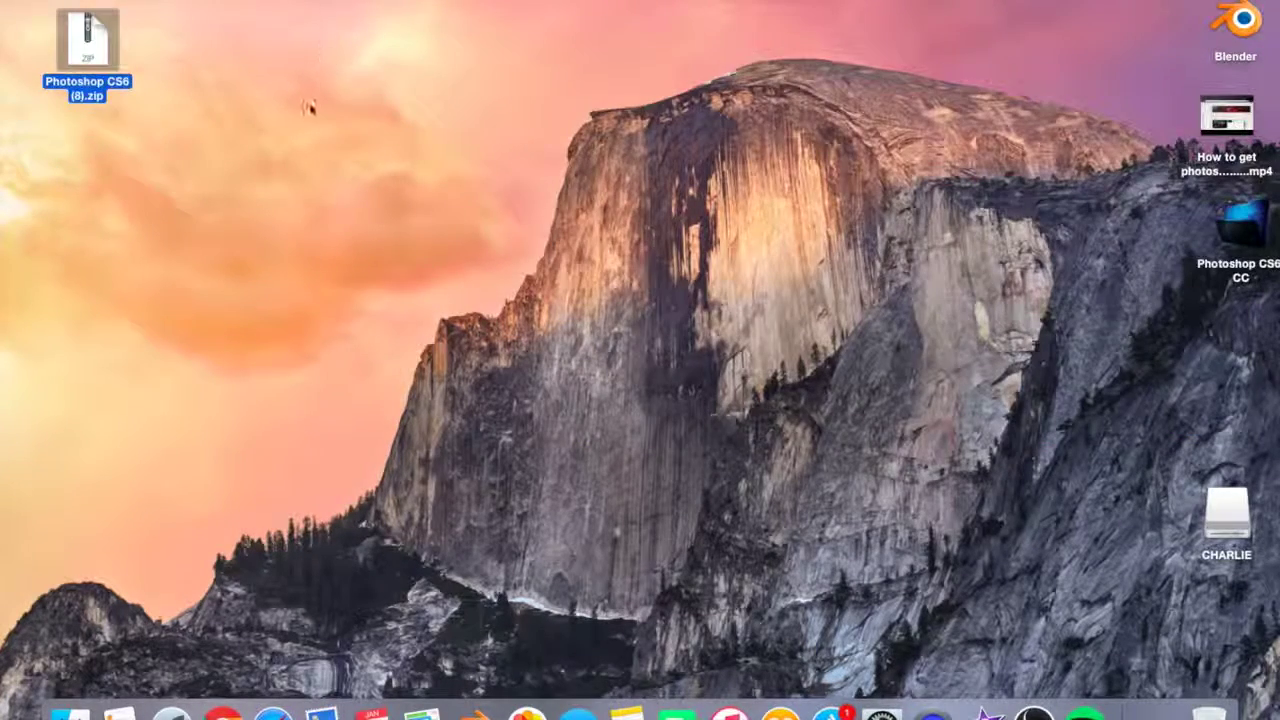
Expand Photoshop CS6 (8).zip and copy PCS6.dmg from Photoshop CS6/CC 2 onto the desktop.
left_click(155, 124)
left_click(93, 45)
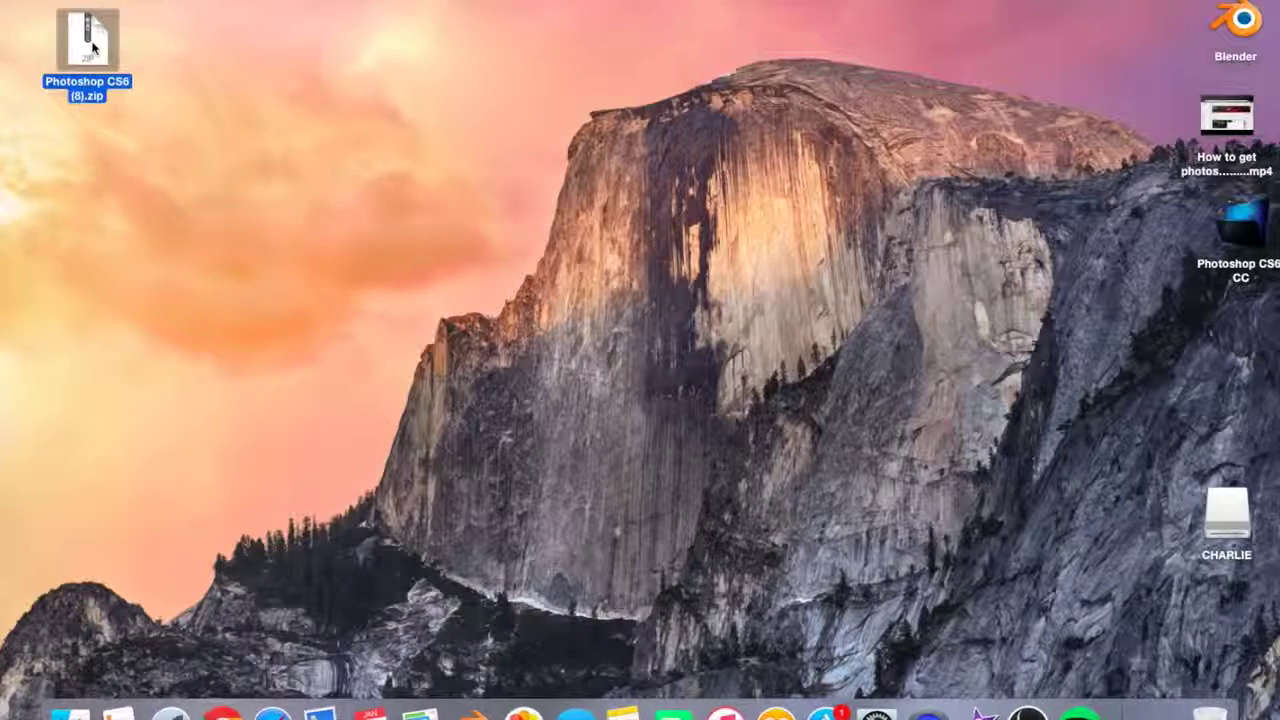
double_click(93, 45)
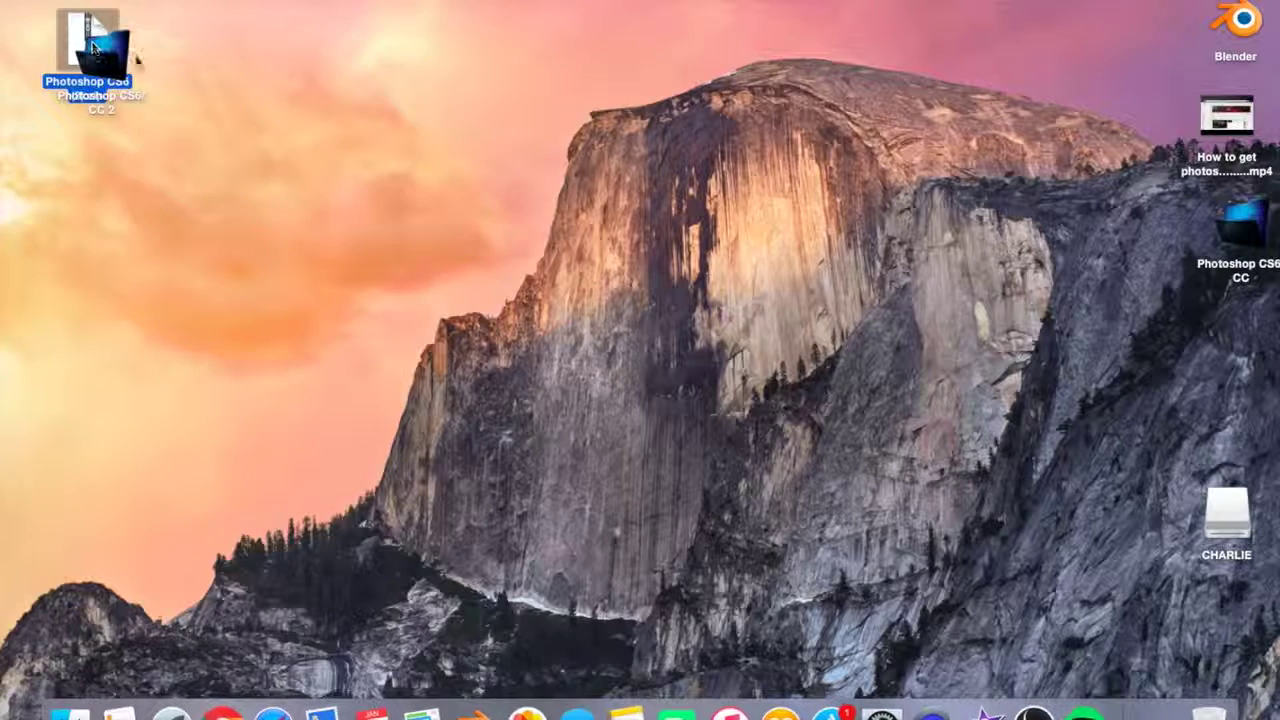
left_click_drag(112, 56, 200, 70)
double_click(200, 70)
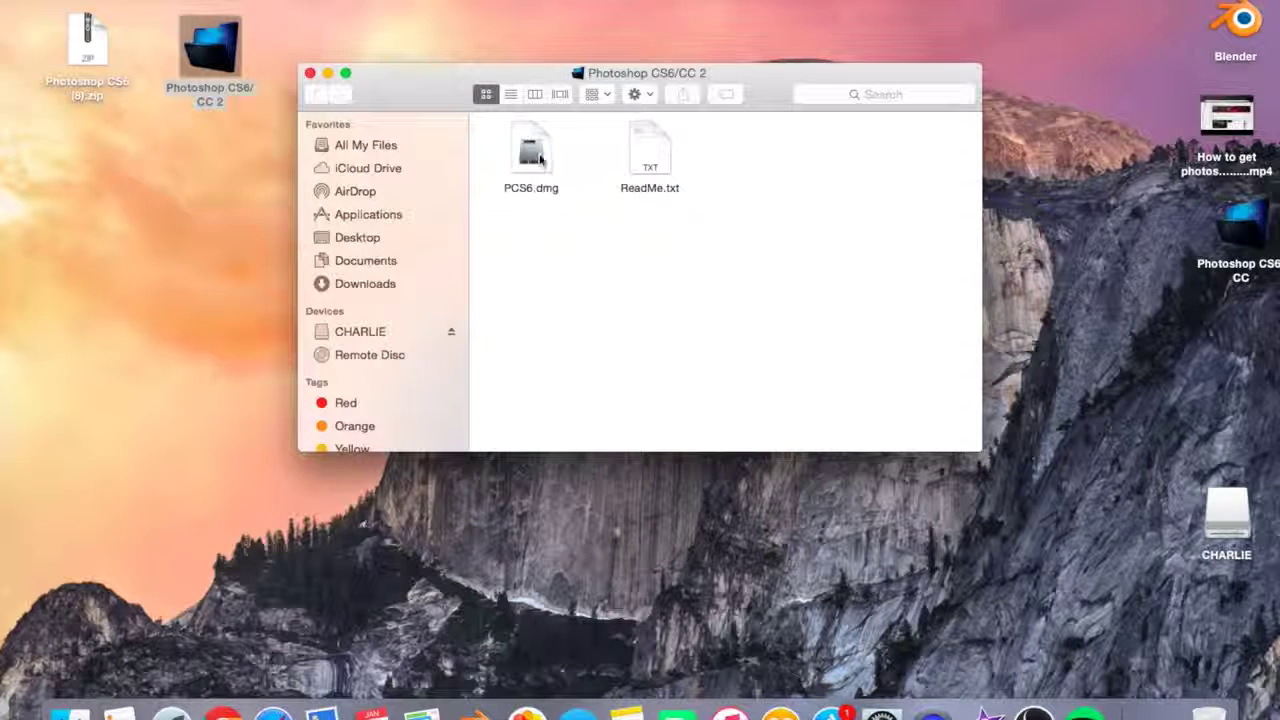
left_click_drag(540, 158, 92, 162)
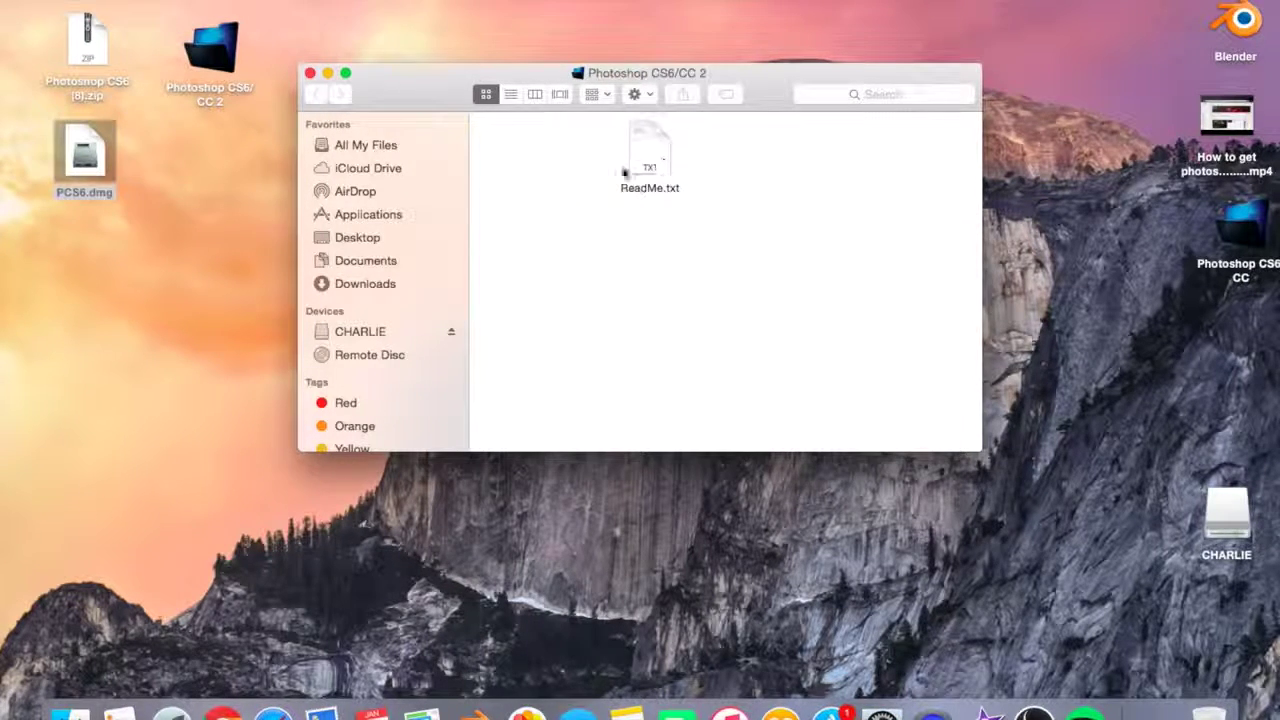
Mount PCS6.dmg and copy Adobe CS6 OS X Crack and Photoshop_13_LS16.dmg to the desktop.
left_click(310, 73)
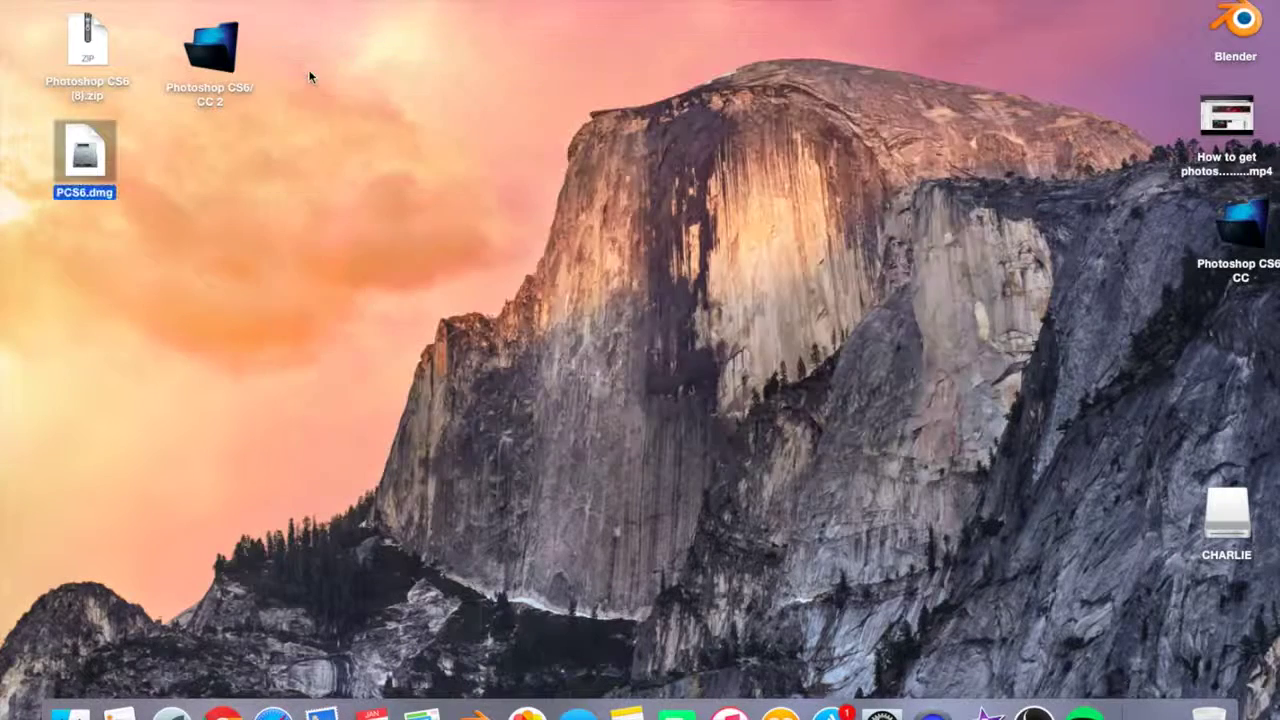
double_click(86, 150)
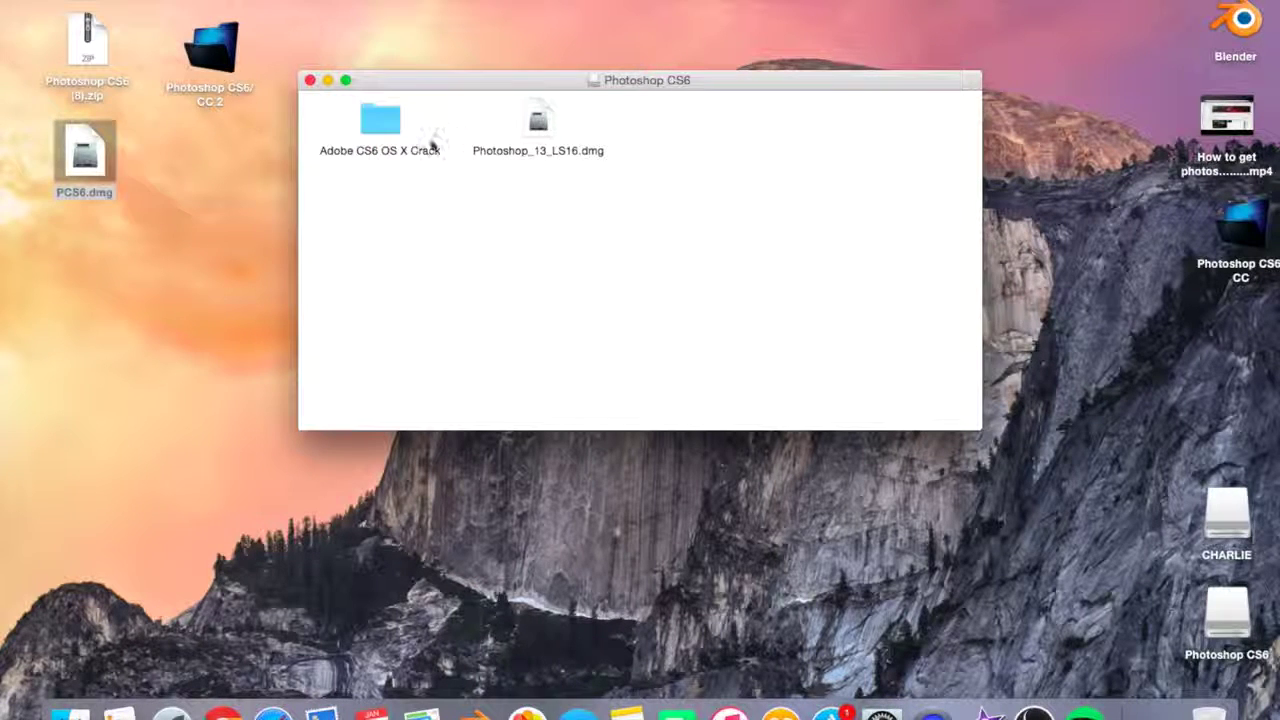
left_click_drag(334, 192, 552, 100)
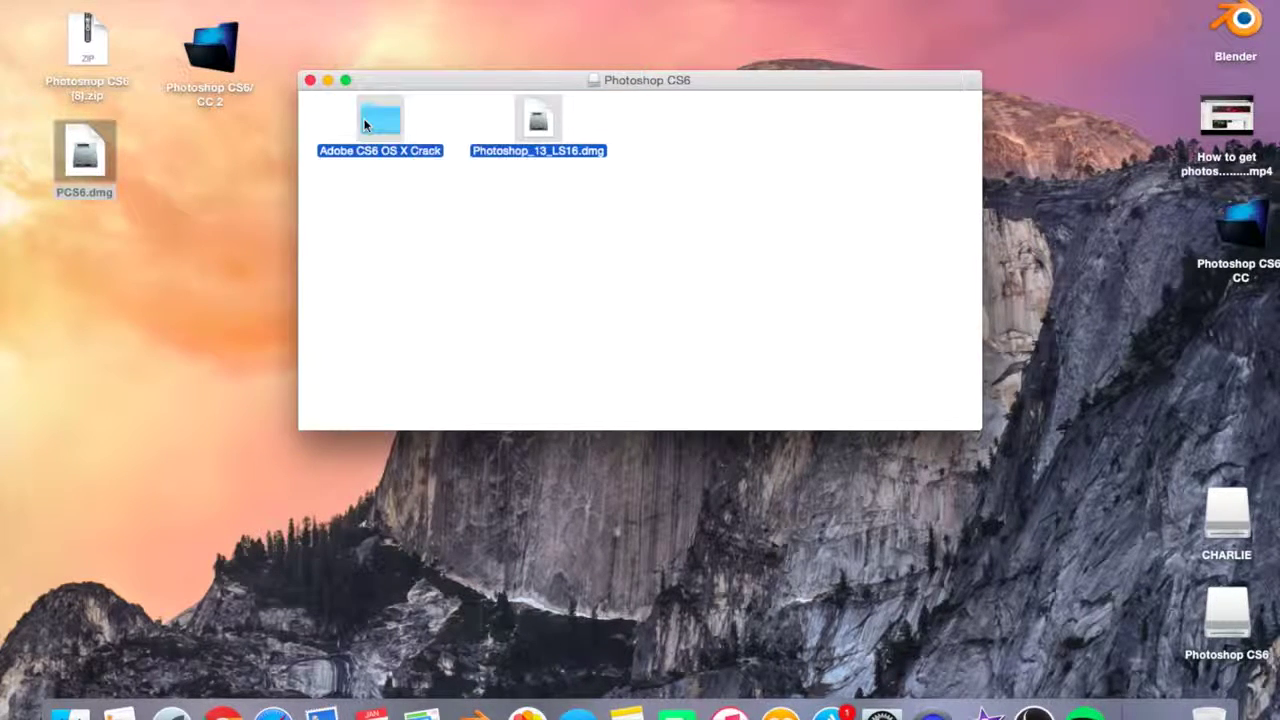
left_click_drag(364, 124, 80, 250)
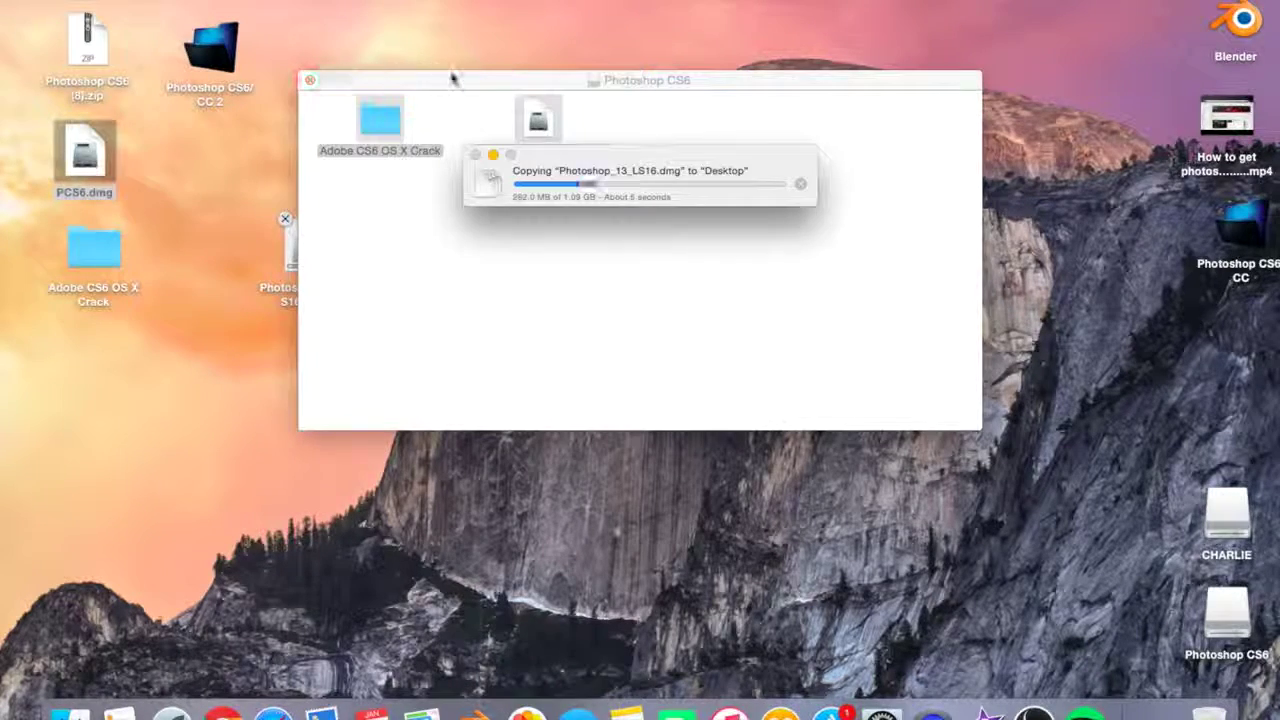
Close the Photoshop CS6 volume, view the crack folder's amtlib.framework and ReadME.txt, then close it.
left_click_drag(451, 77, 666, 61)
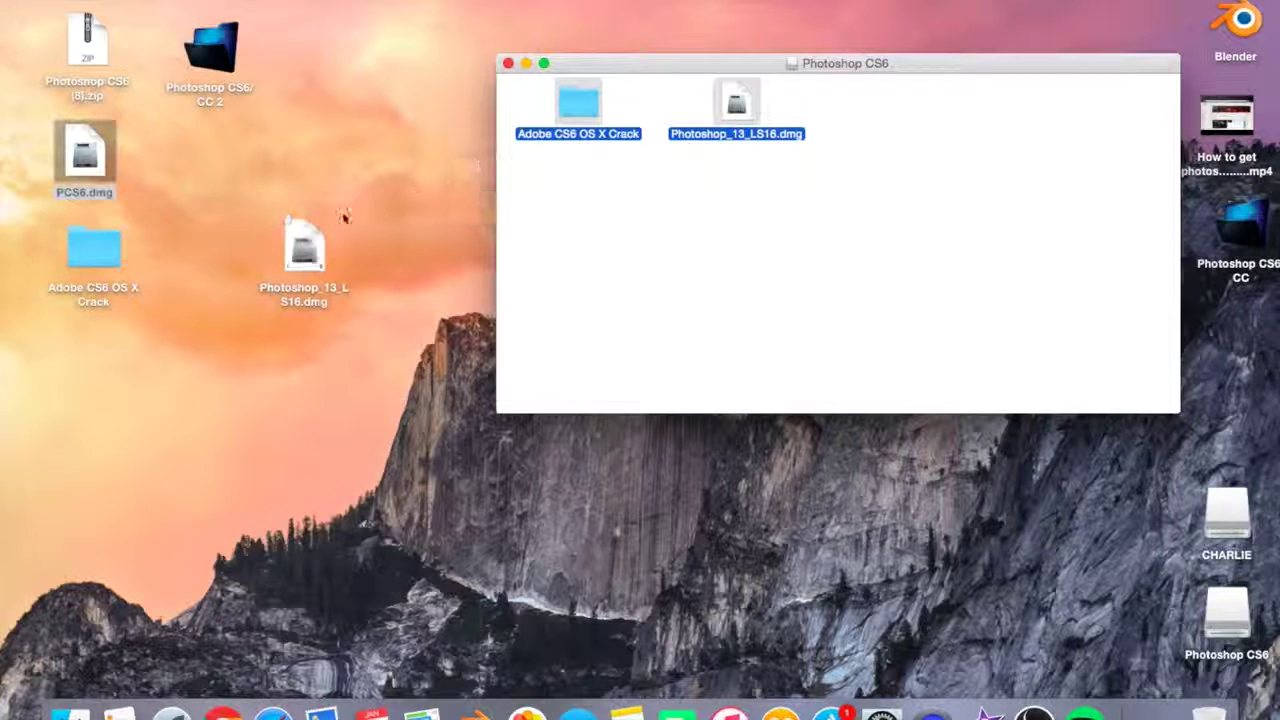
left_click(508, 63)
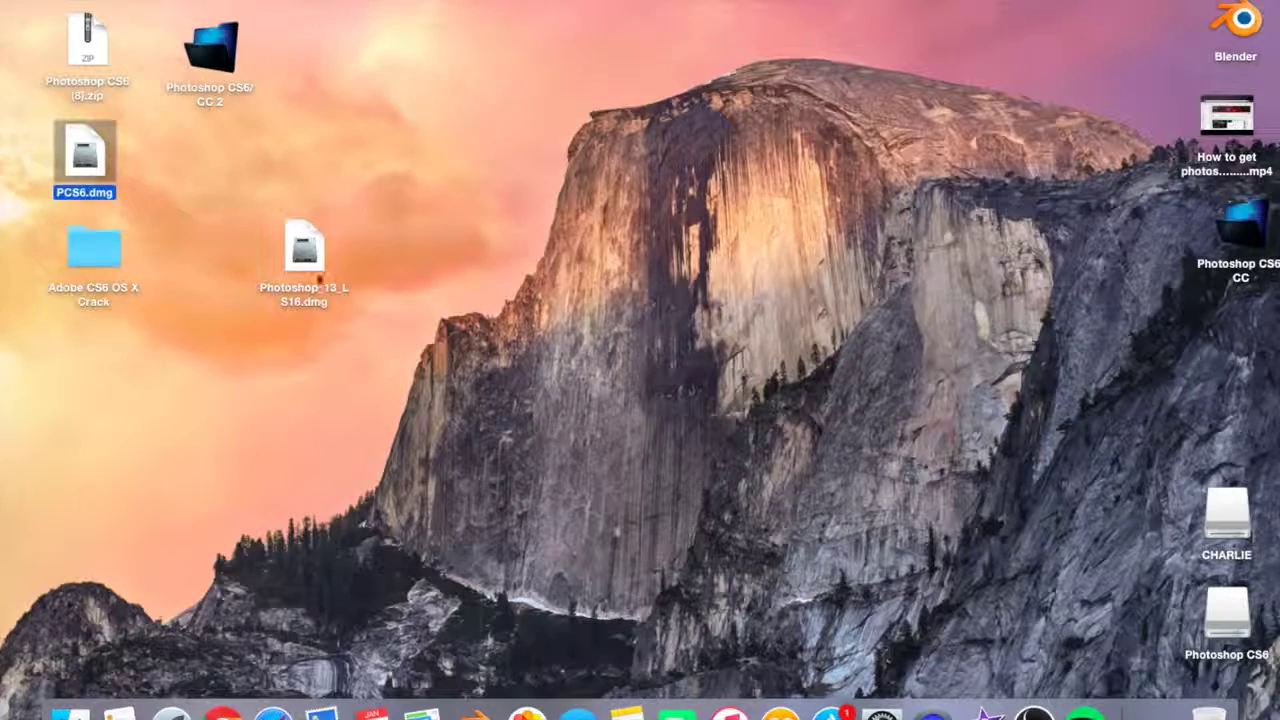
double_click(98, 245)
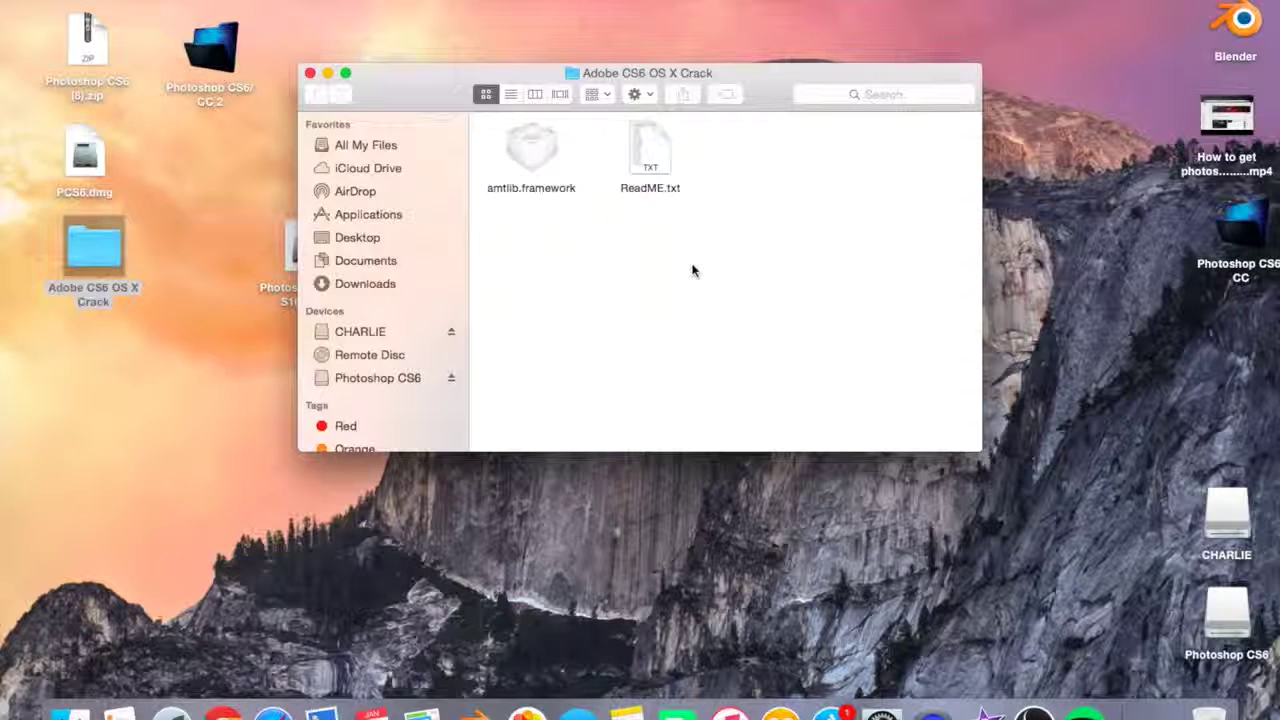
left_click(310, 73)
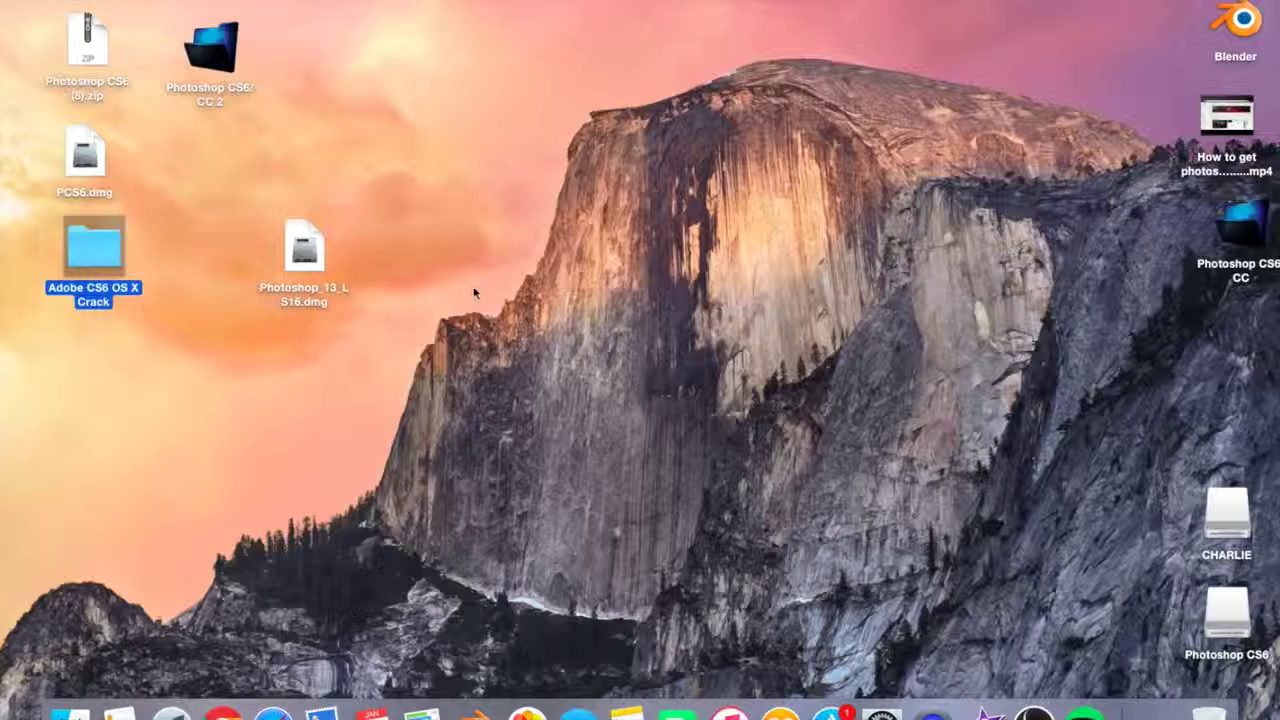
left_click(422, 295)
Mount Photoshop_13_LS16.dmg, open its Adobe Photoshop CS6 folder, and launch Install.
left_click_drag(322, 276, 232, 273)
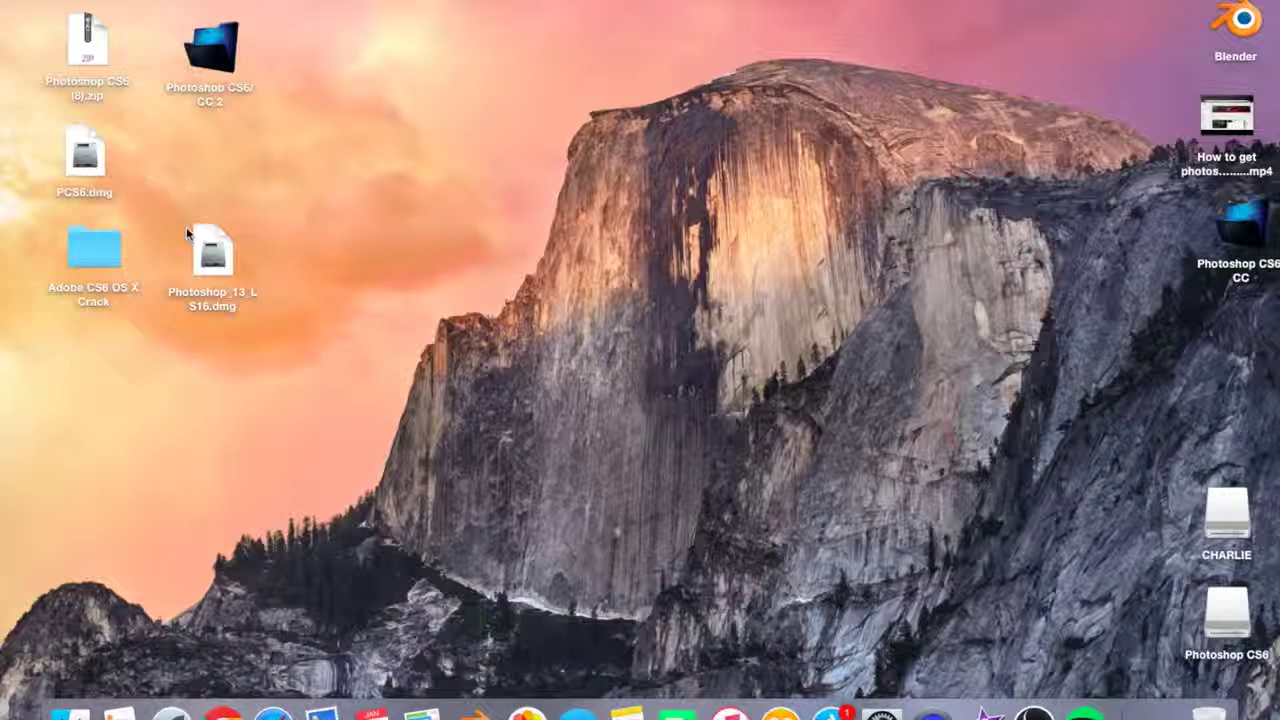
double_click(212, 255)
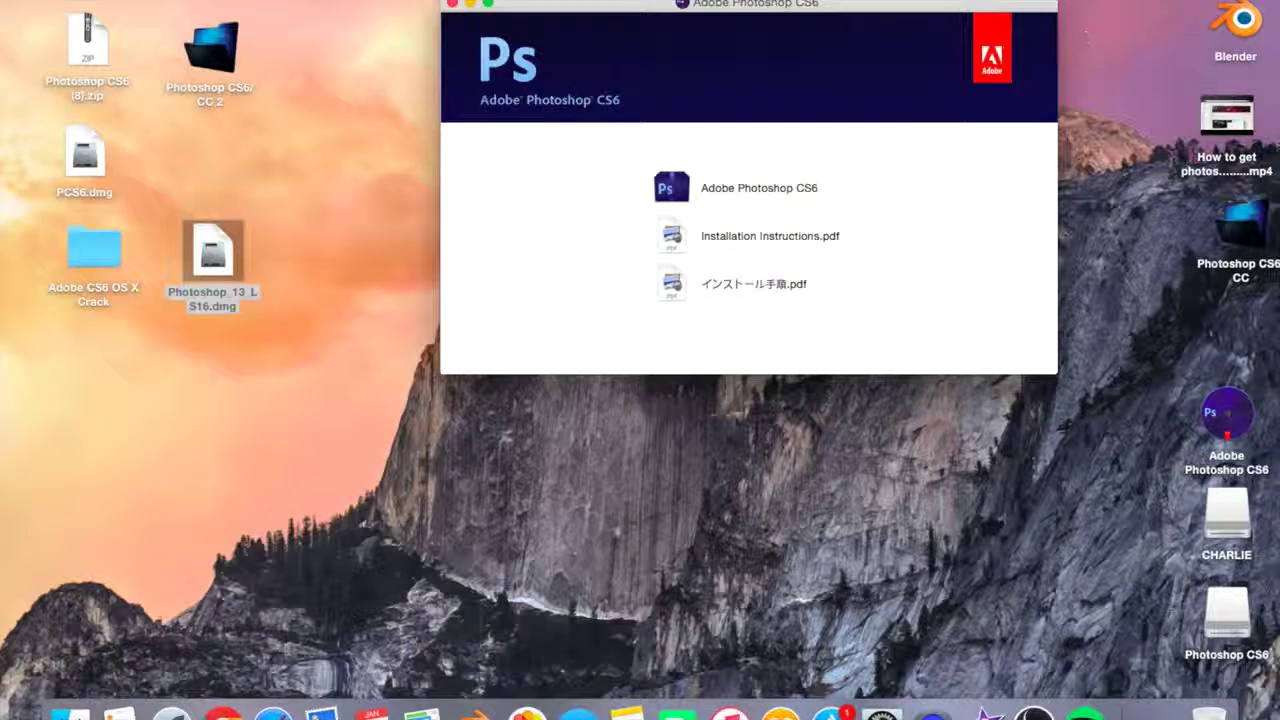
left_click_drag(934, 9, 1142, 7)
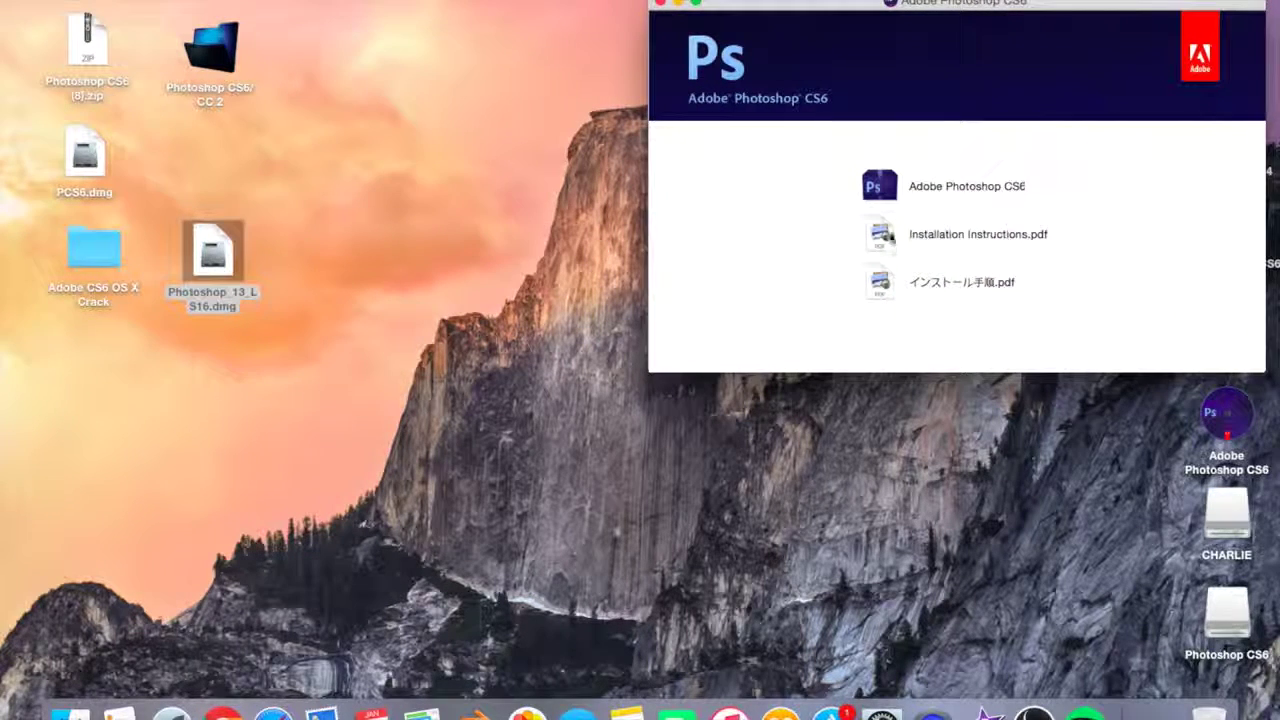
double_click(934, 185)
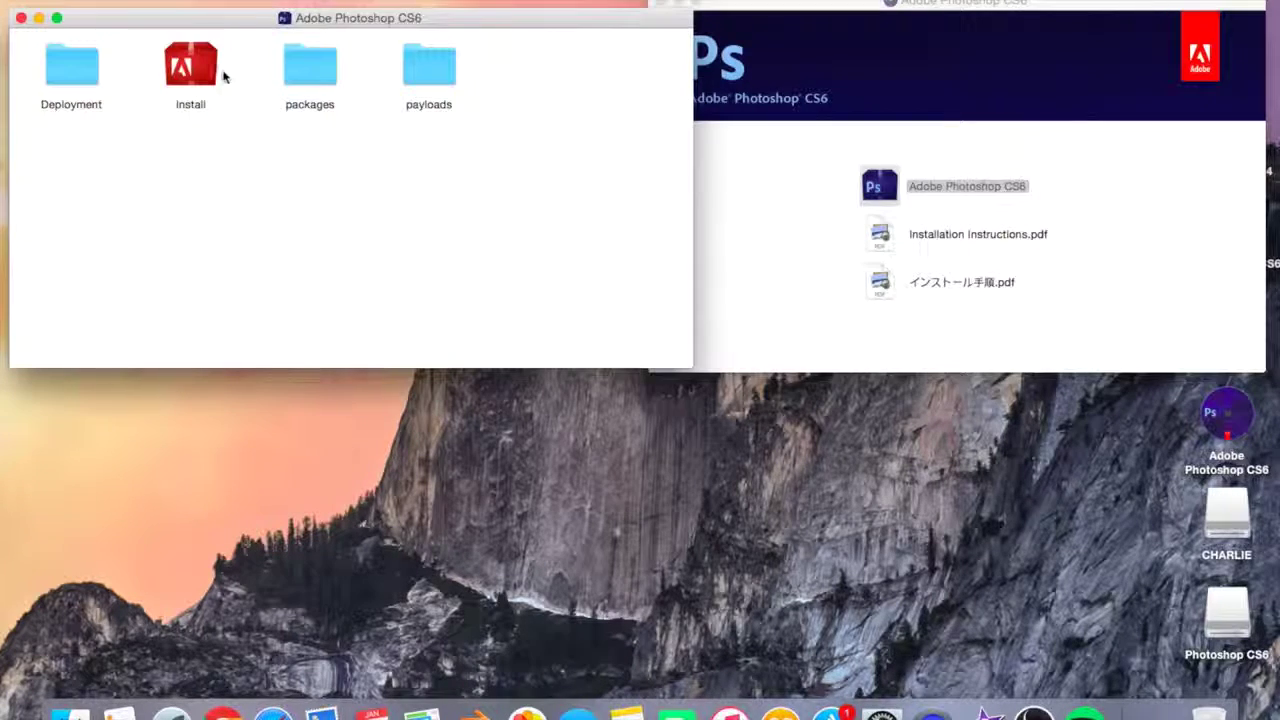
left_click_drag(253, 32, 789, 27)
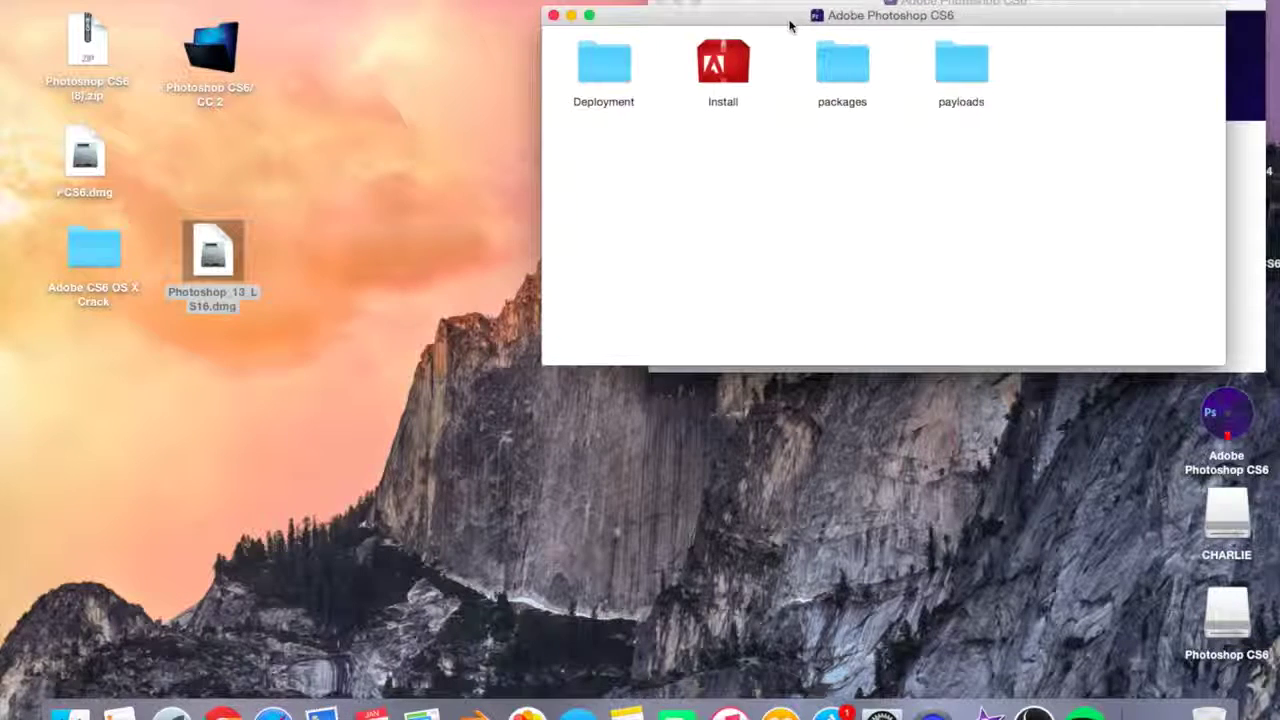
double_click(727, 67)
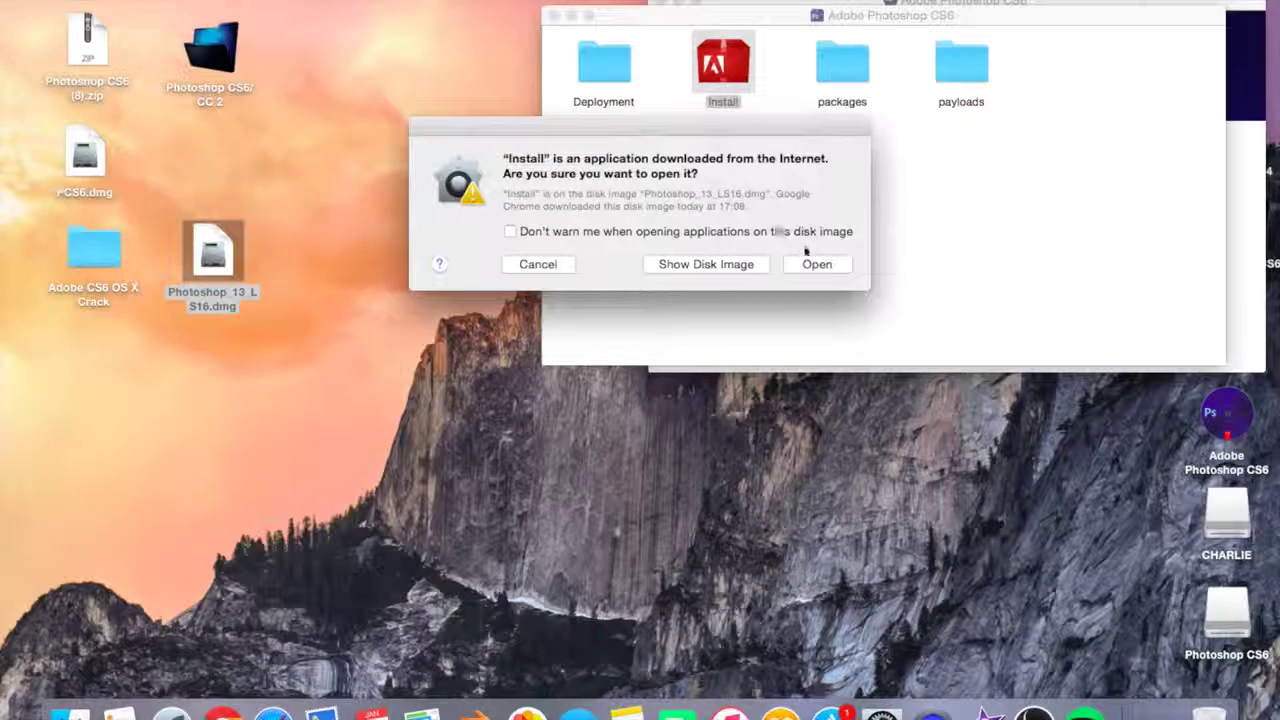
Allow the downloaded installer to open, bringing up its Welcome screen.
left_click(817, 264)
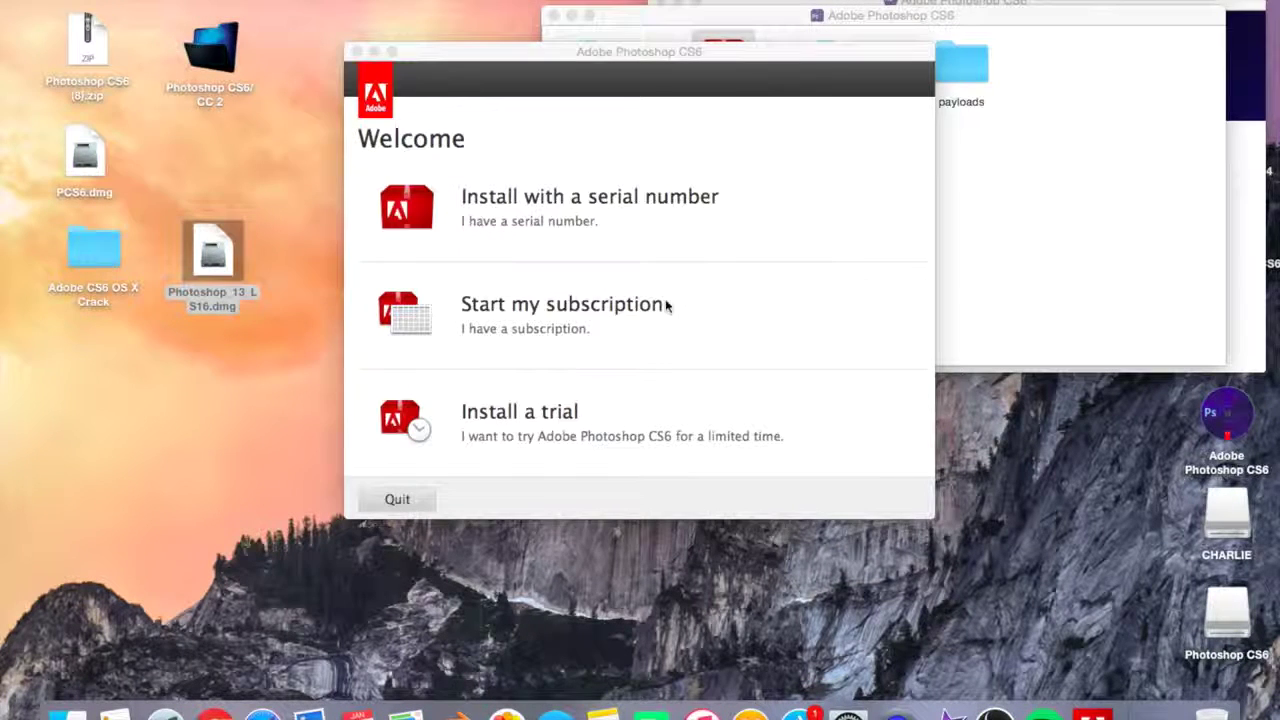
left_click_drag(529, 57, 845, 57)
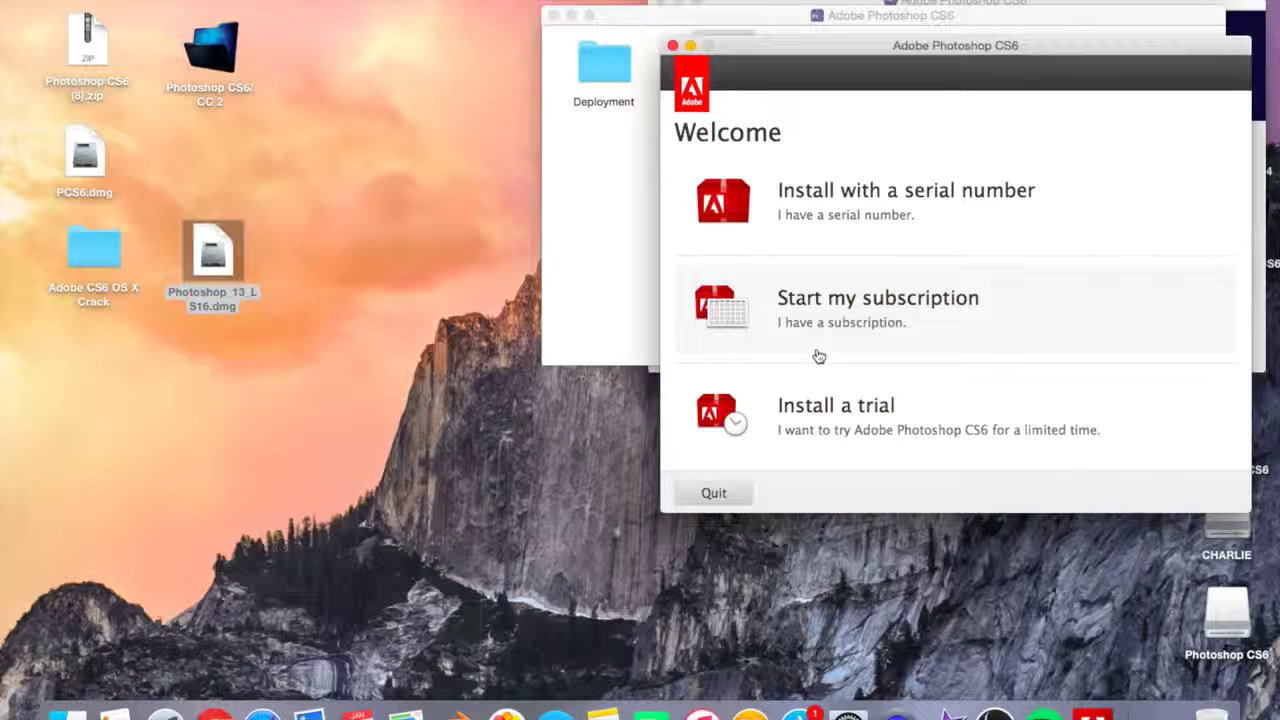
Choose Install a trial and accept the Adobe Software License Agreement.
left_click(876, 402)
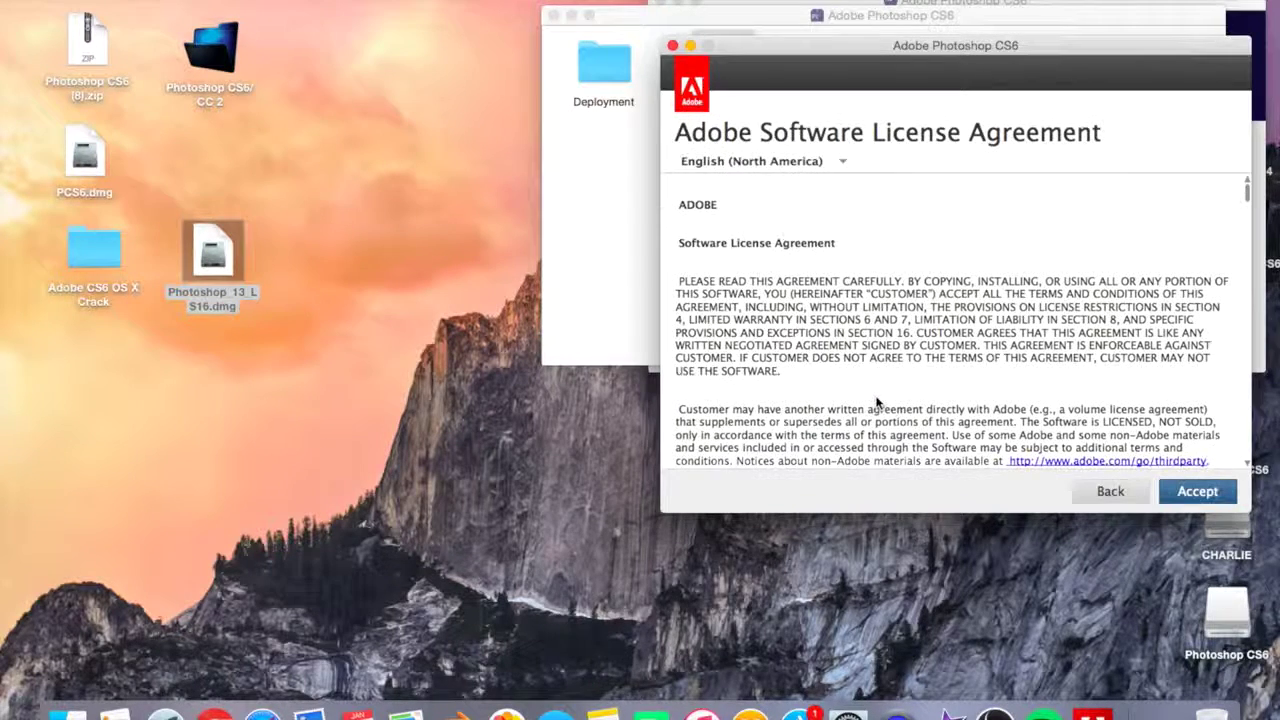
left_click(1208, 494)
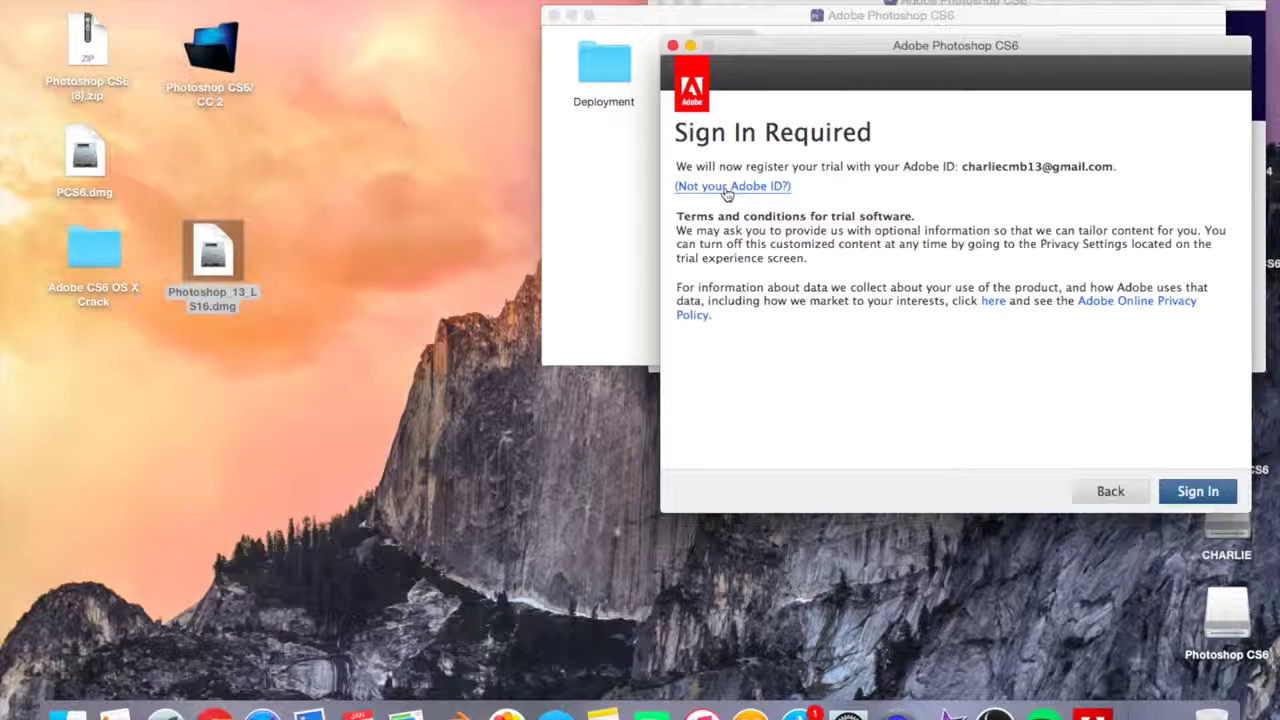
Sign in, keep English (North America) and all components including ExtendScript Toolkit, and start the 866 MB install.
left_click(1197, 492)
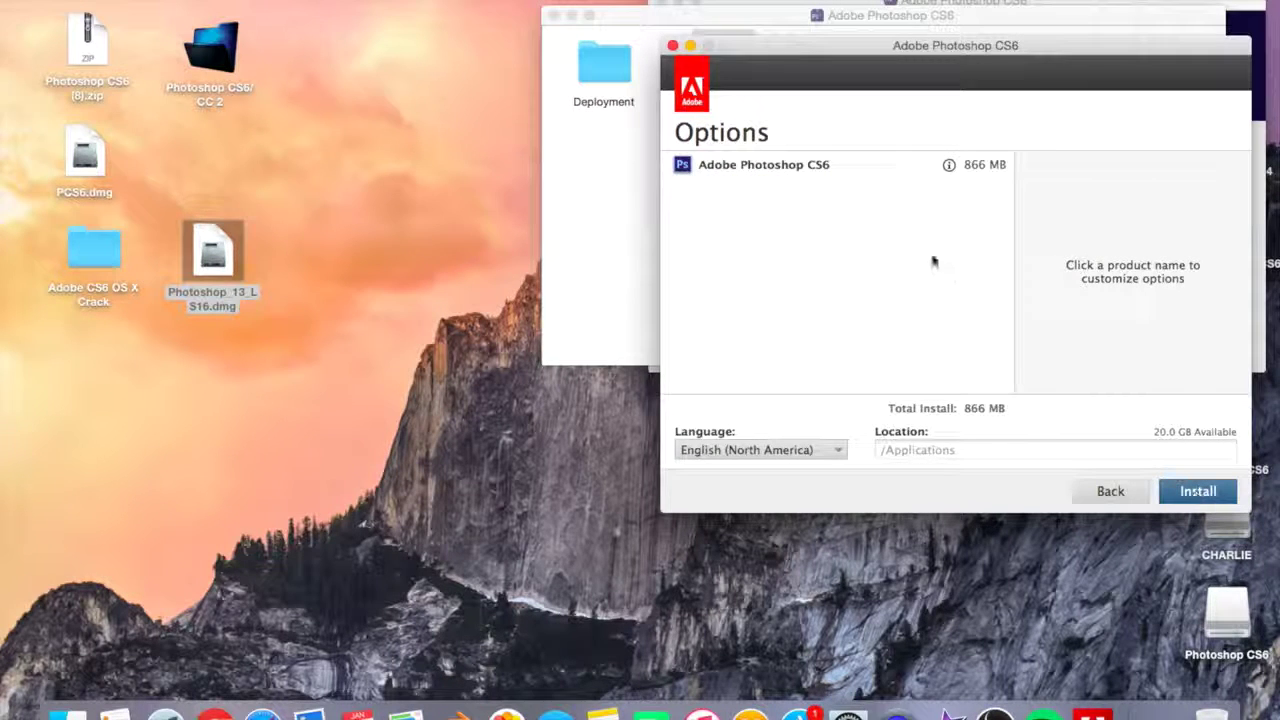
left_click(786, 449)
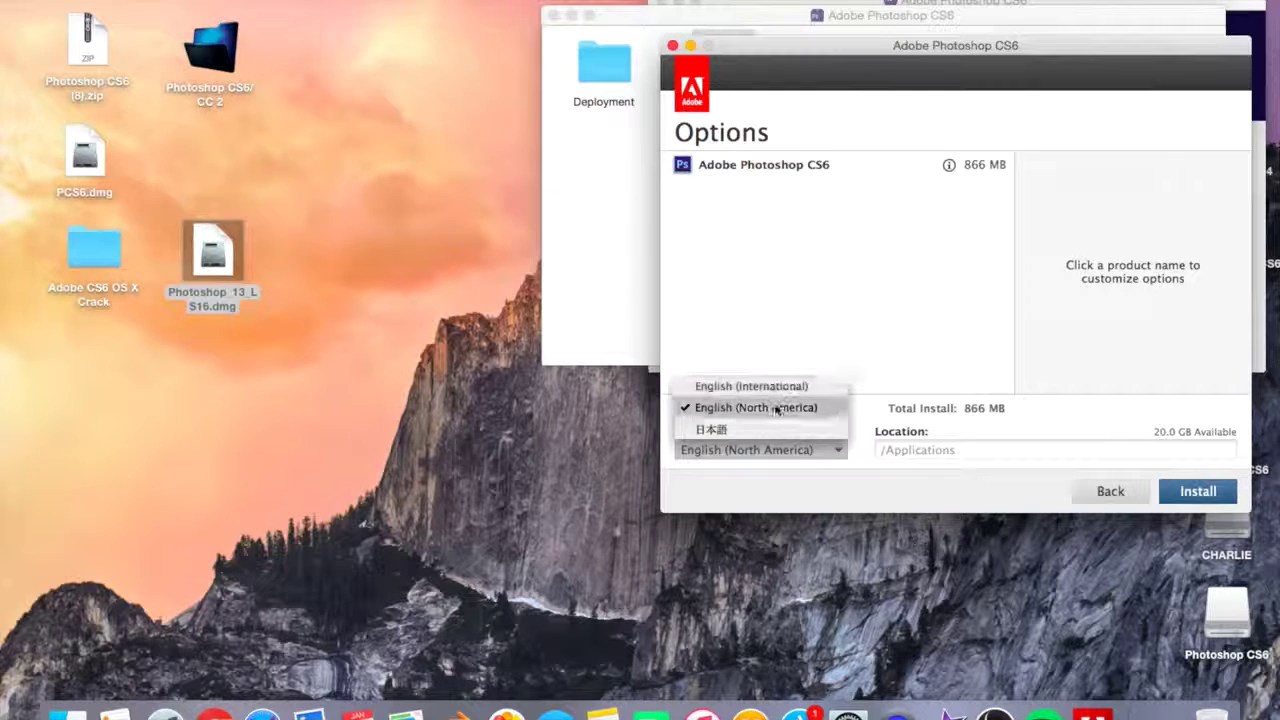
left_click(777, 407)
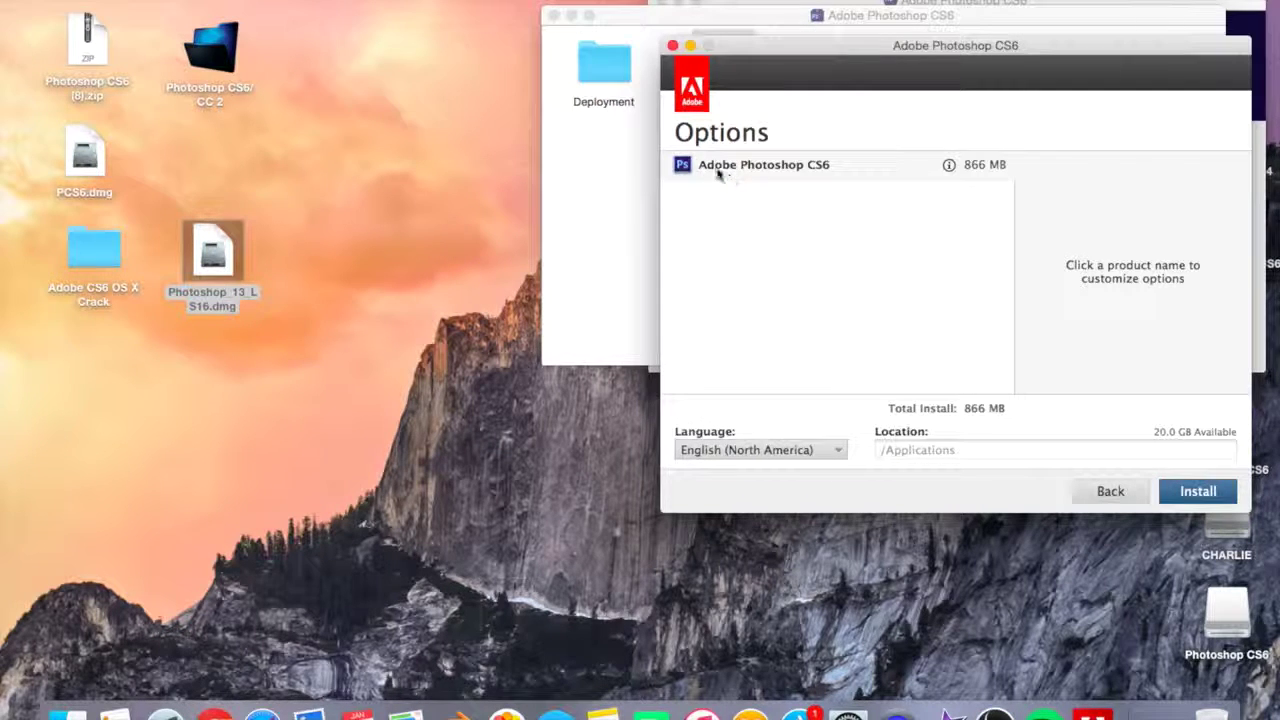
left_click(750, 166)
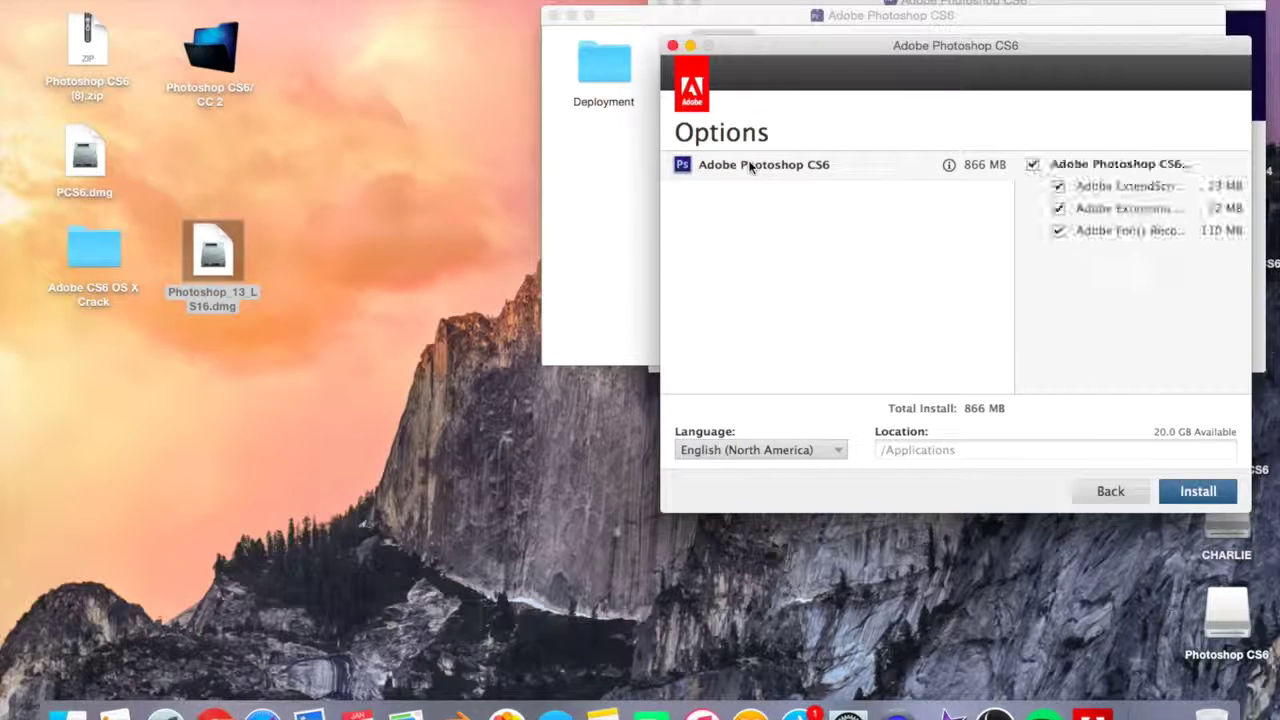
left_click(1058, 187)
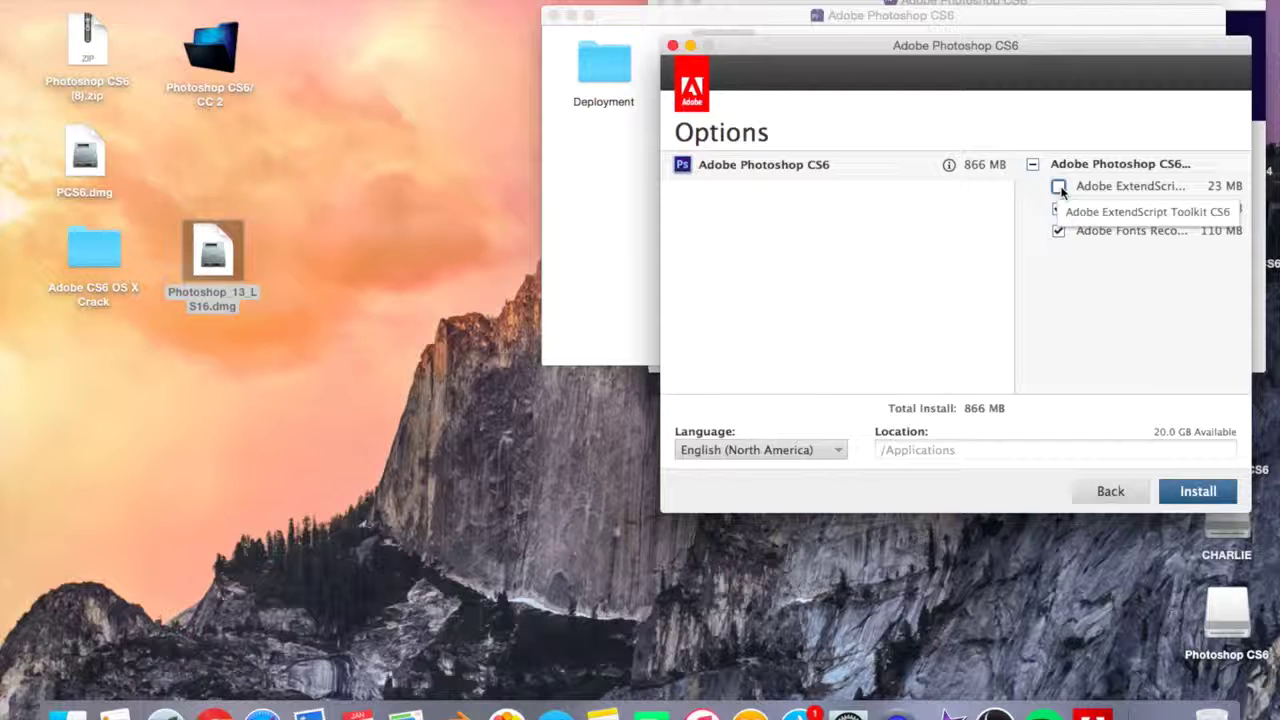
left_click(1058, 186)
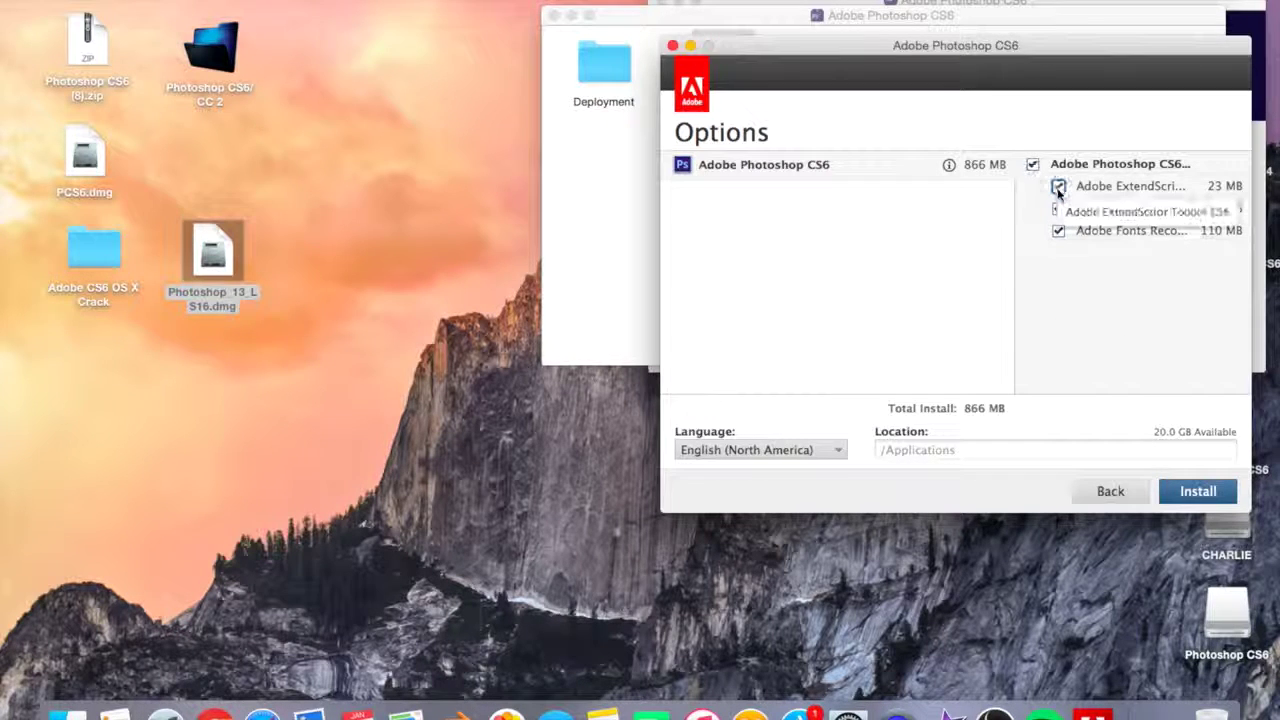
left_click(1199, 490)
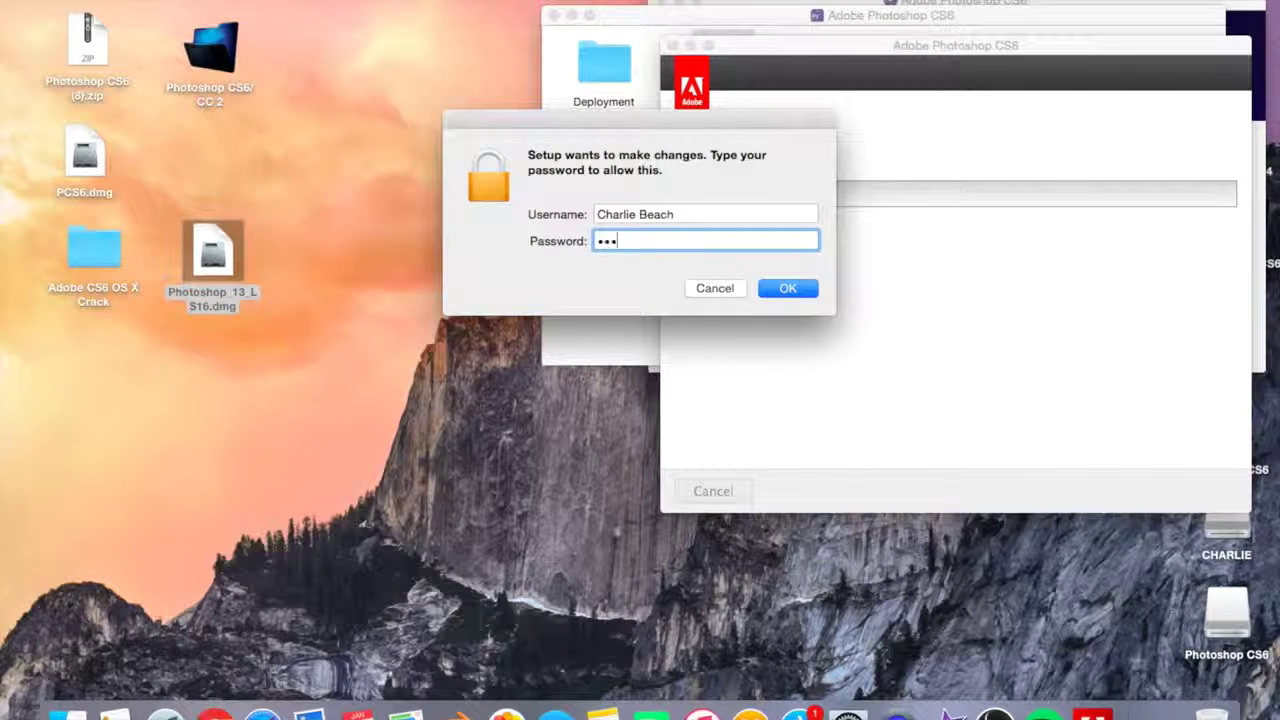
Submit the administrator password and let setup run to Installation Complete.
key("Return")
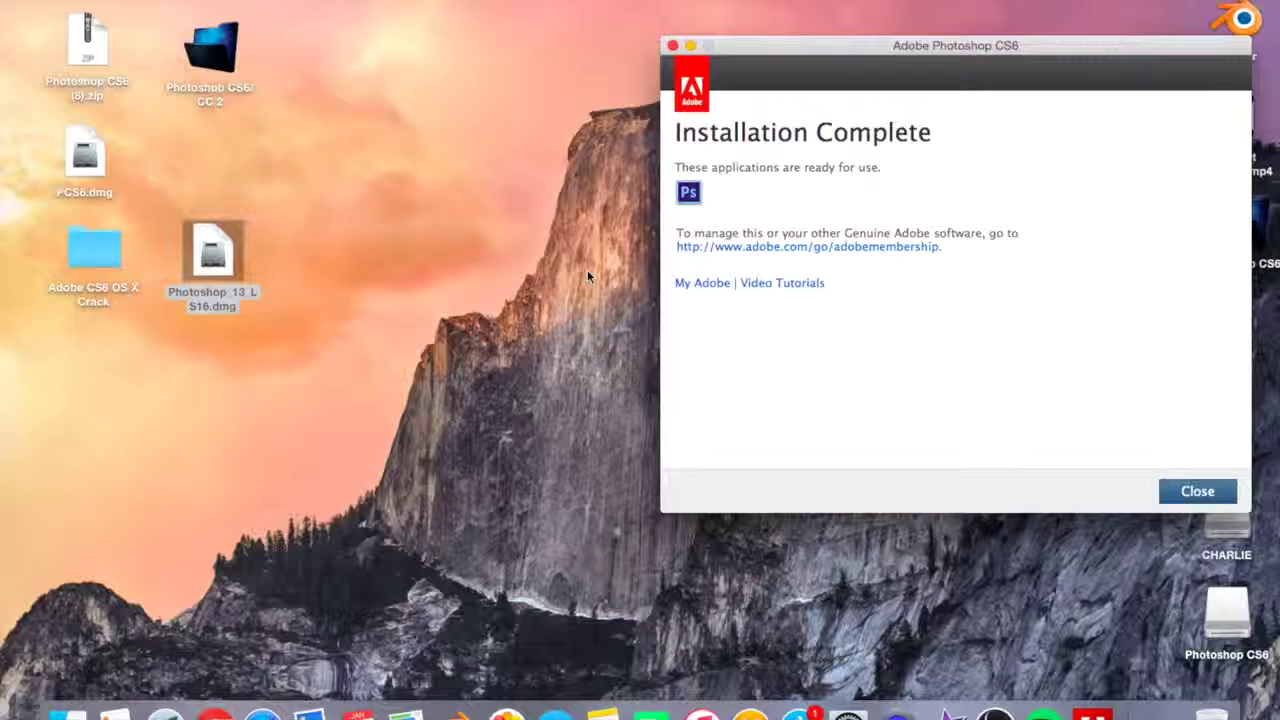
Launch Photoshop CS6 Extended from the Installation Complete screen, then bring Finder to the front.
left_click(690, 193)
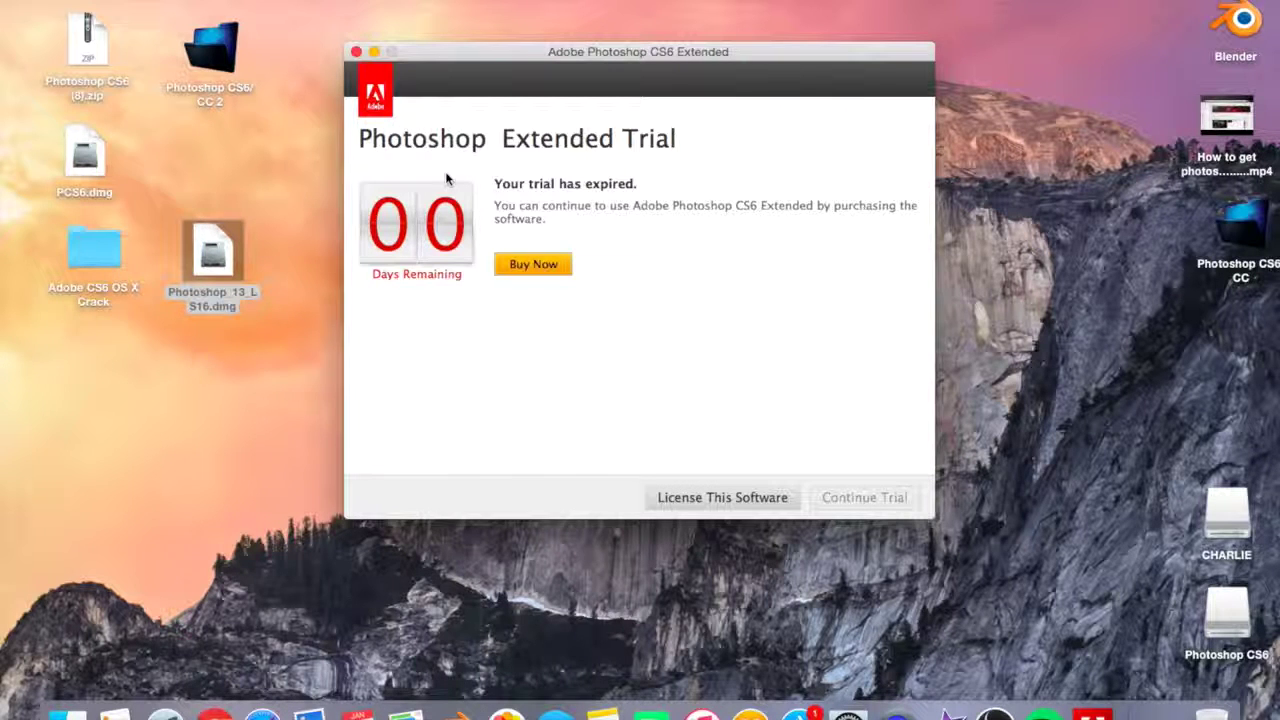
left_click(68, 712)
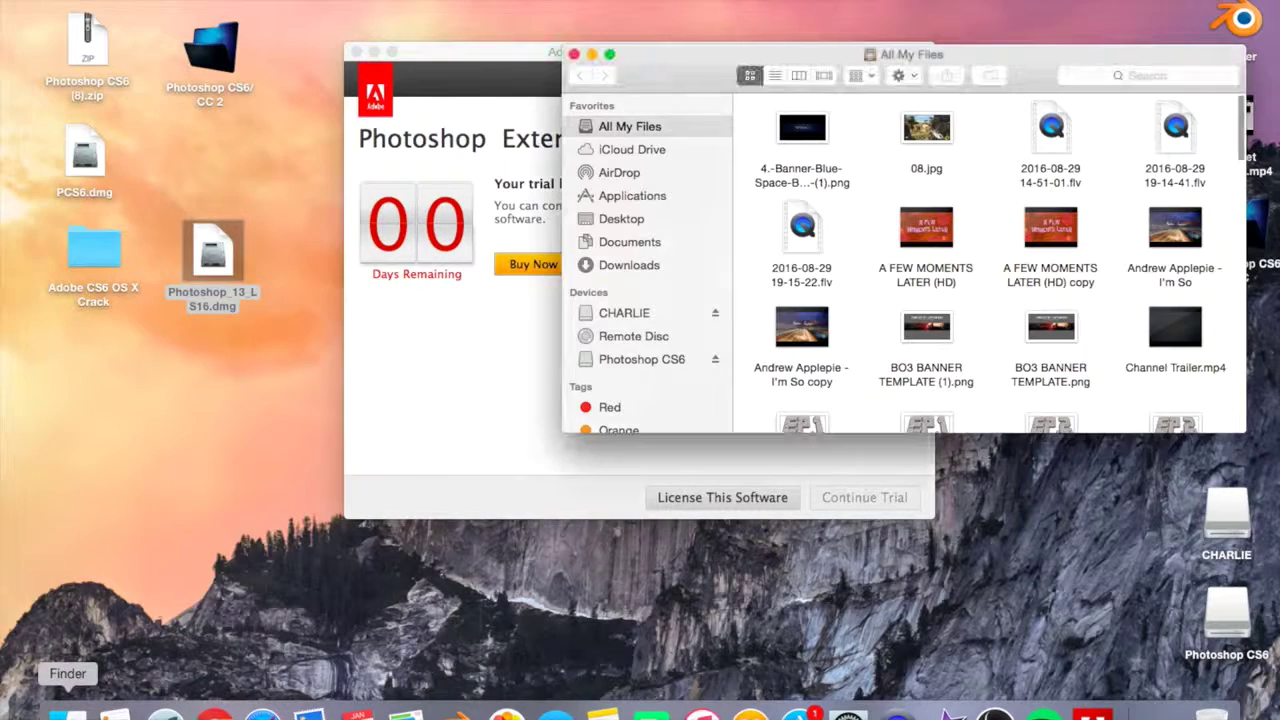
Open the Adobe Photoshop CS6 folder in Applications in a new Finder window.
left_click(606, 246)
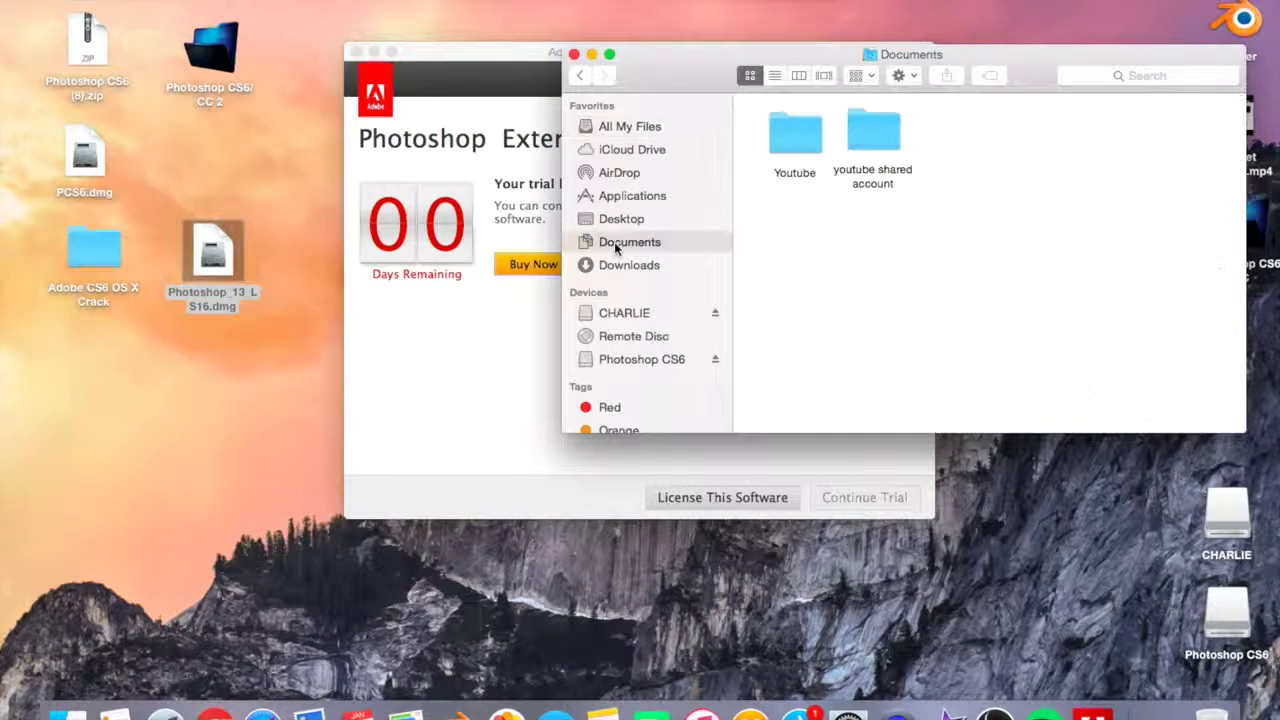
left_click(640, 198)
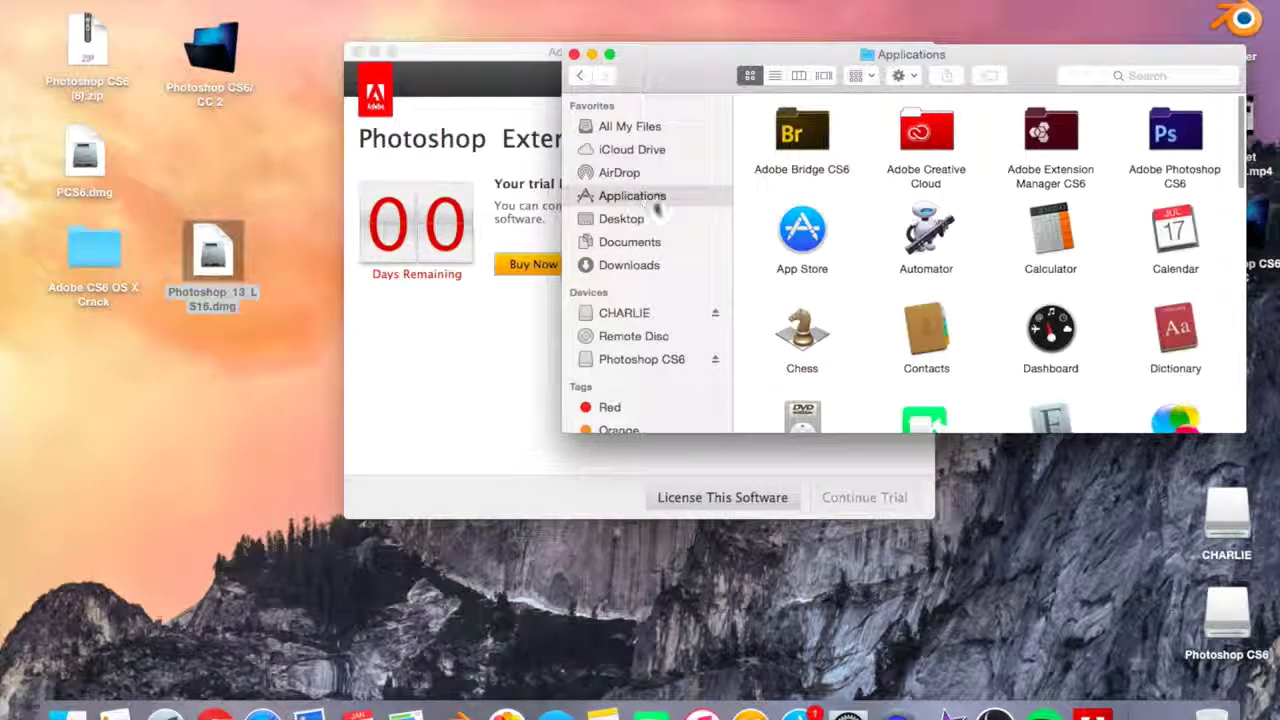
left_click(1167, 145)
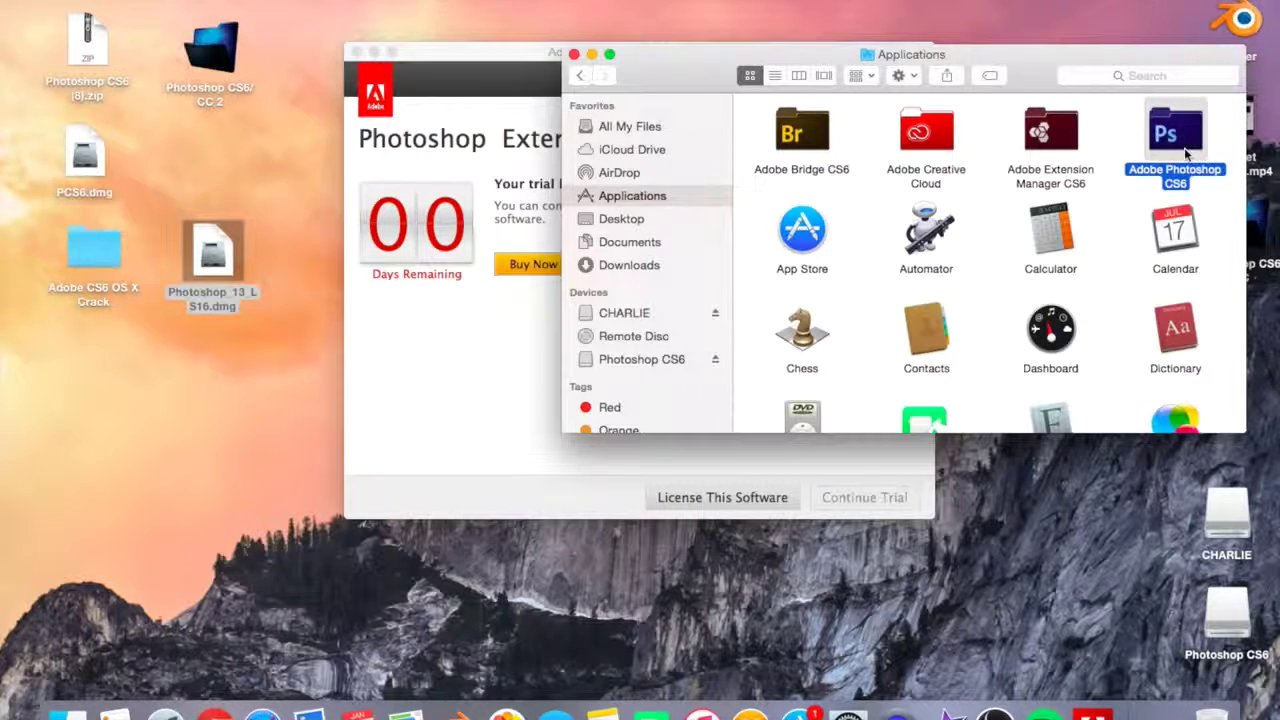
double_click(1187, 152)
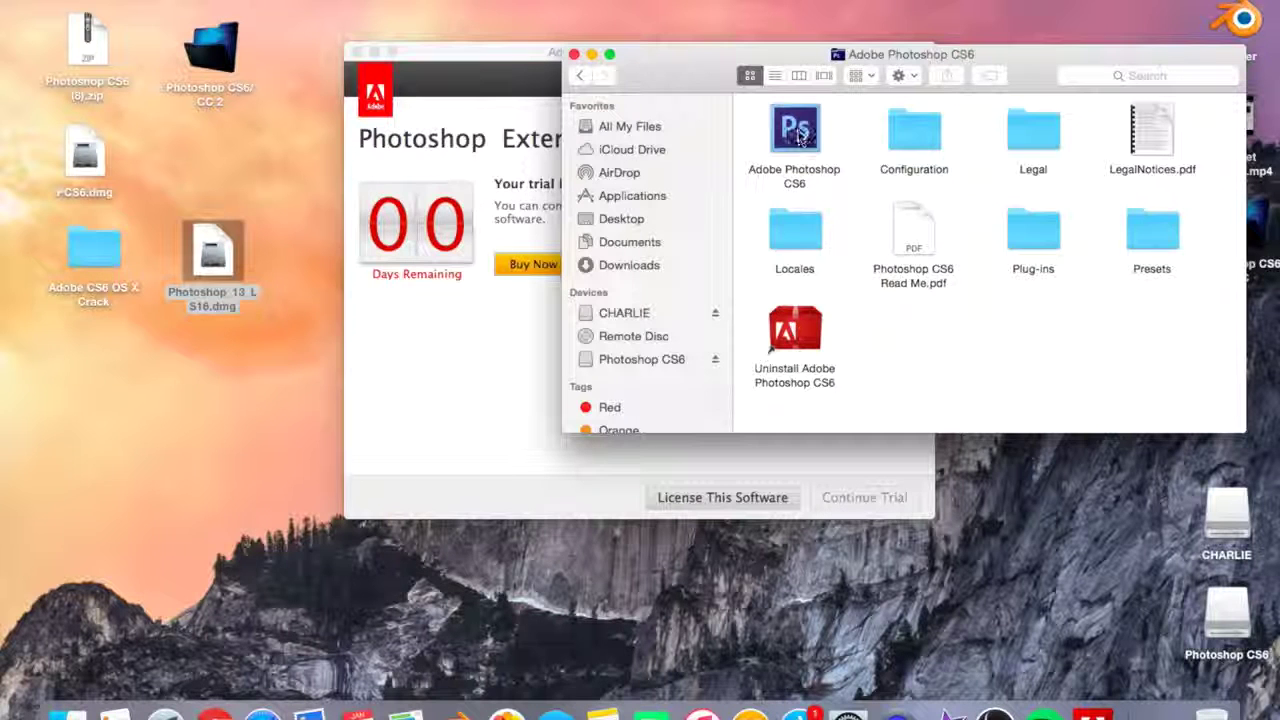
Show the Photoshop app's package contents and open Contents > Frameworks.
left_click(797, 135)
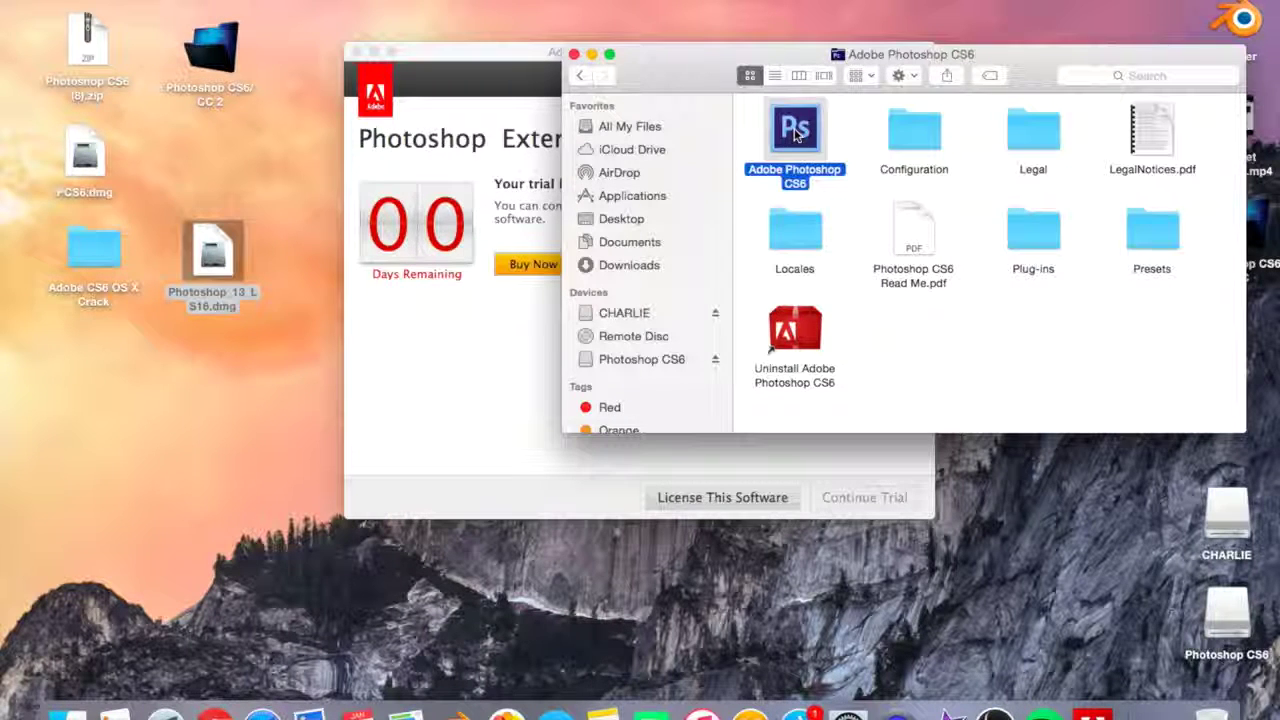
right_click(797, 135)
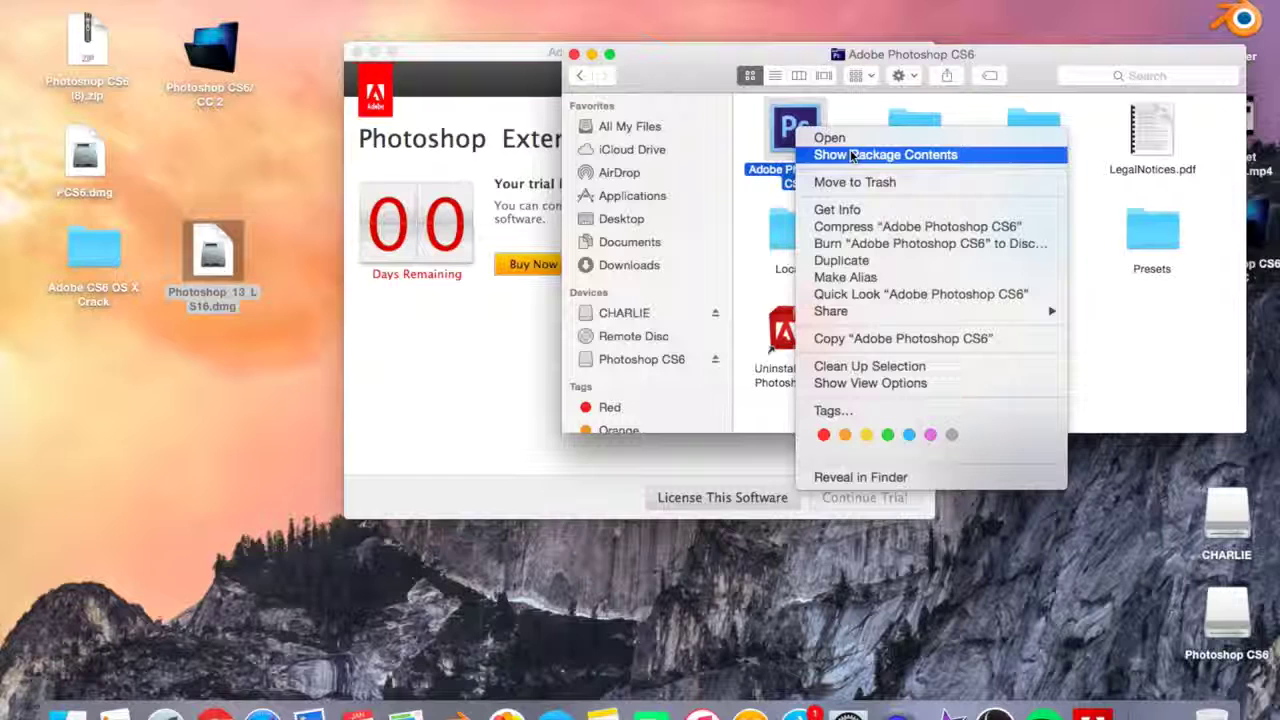
left_click(942, 155)
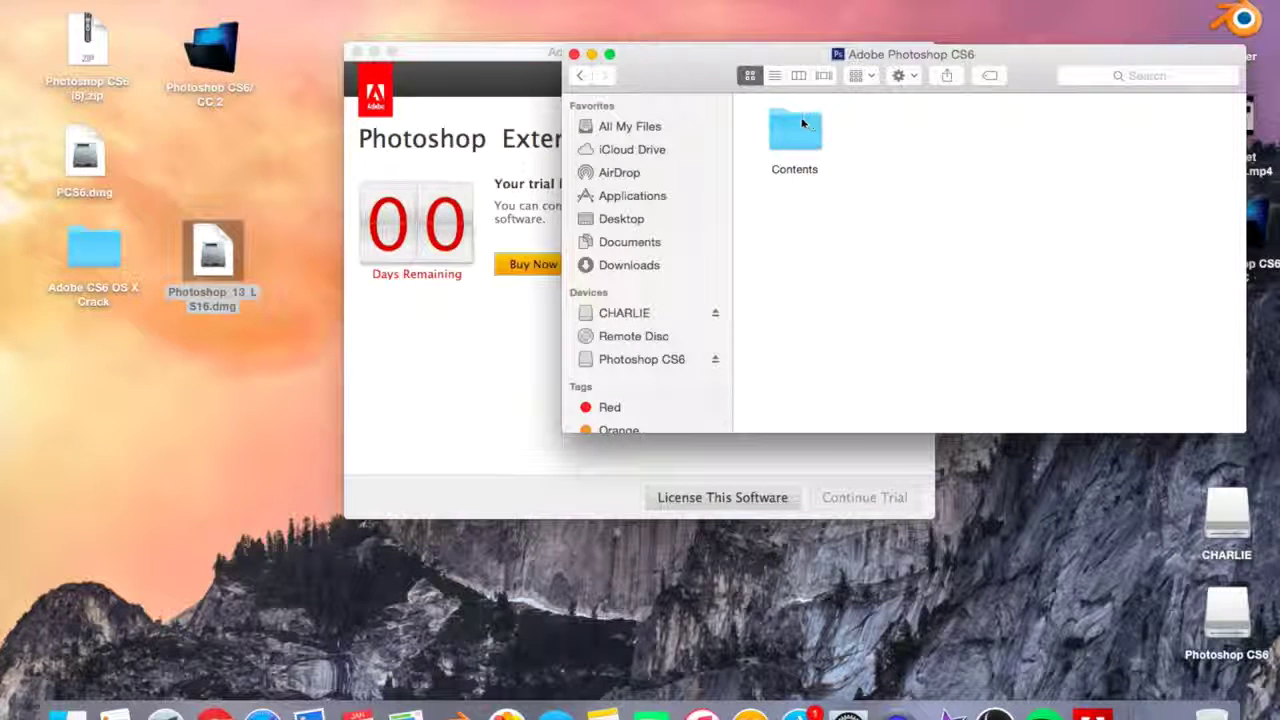
double_click(805, 132)
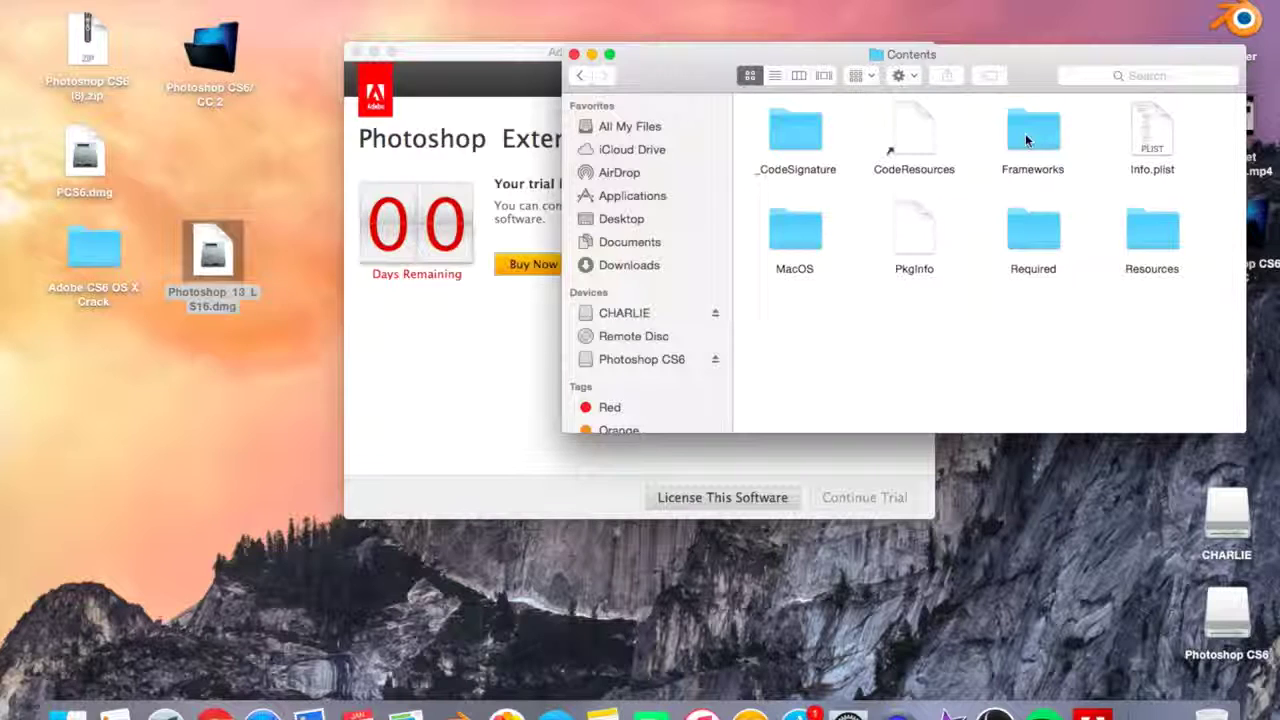
double_click(1045, 127)
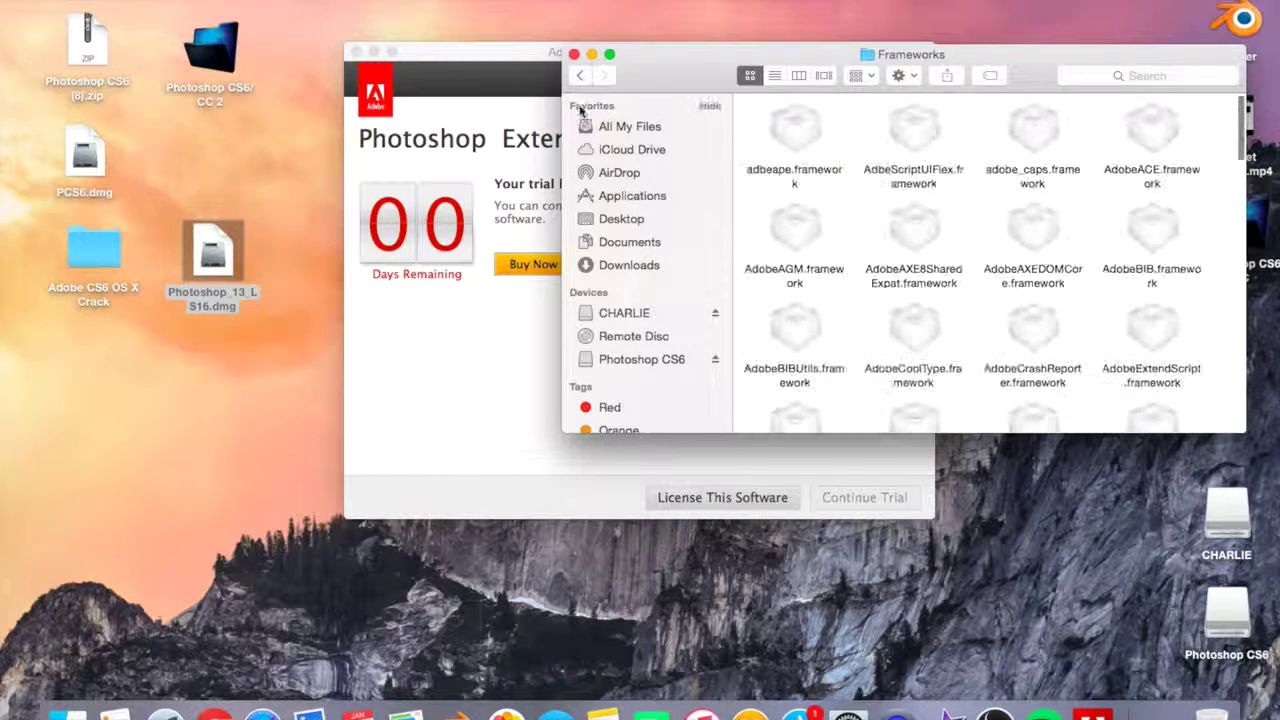
Drag the Adobe CS6 OS X Crack folder aside and start closing the expired trial window.
left_click(90, 253)
left_click_drag(90, 253, 345, 252)
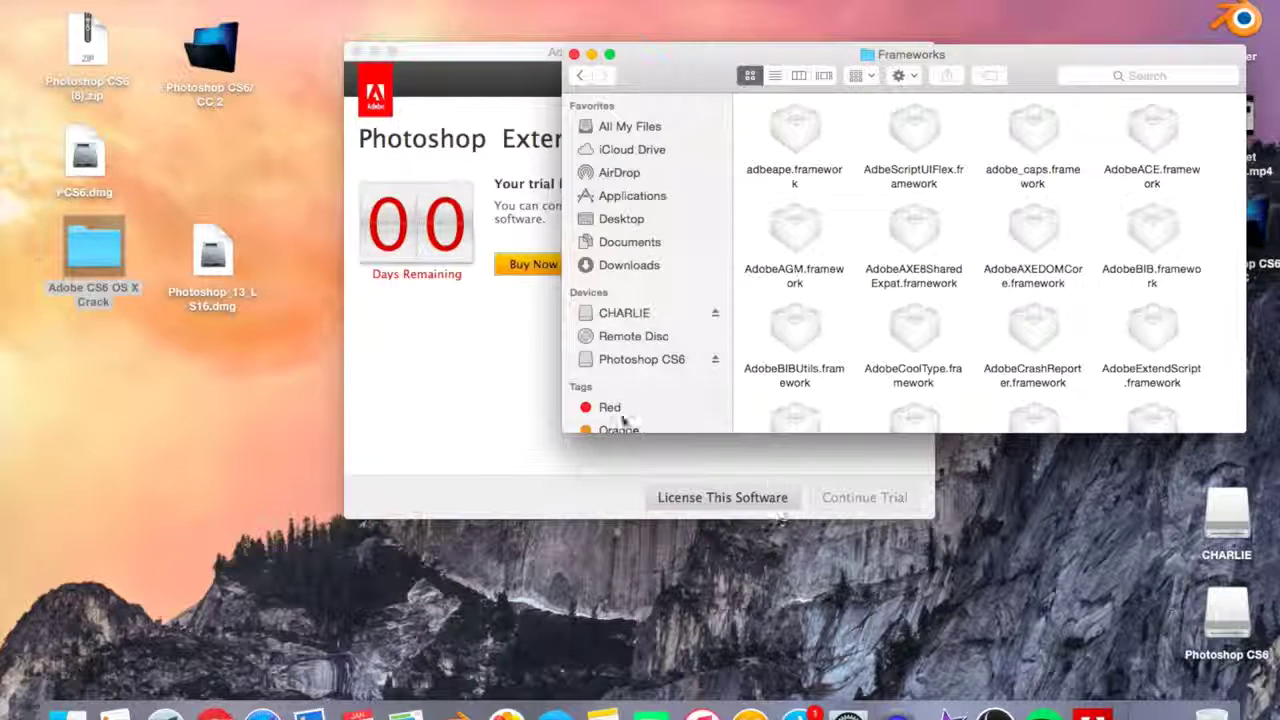
left_click(358, 51)
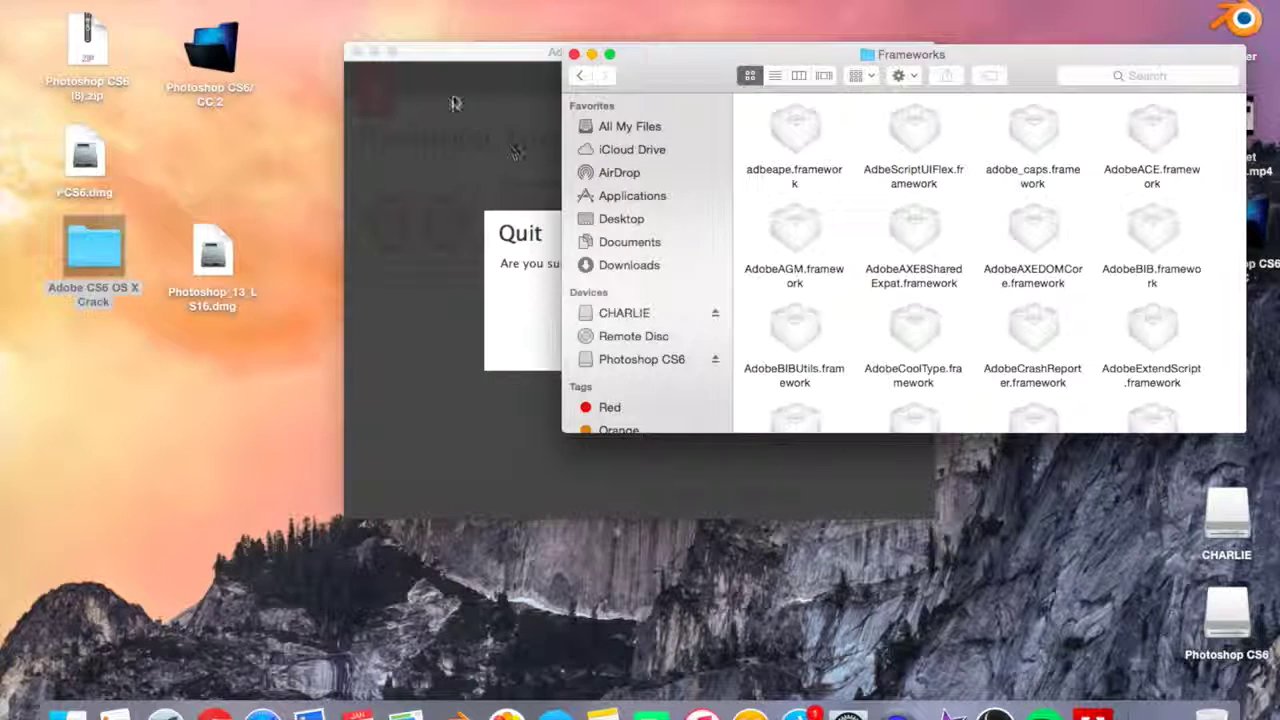
Confirm quitting the Photoshop trial and open the Adobe CS6 OS X Crack folder.
left_click_drag(441, 56, 313, 65)
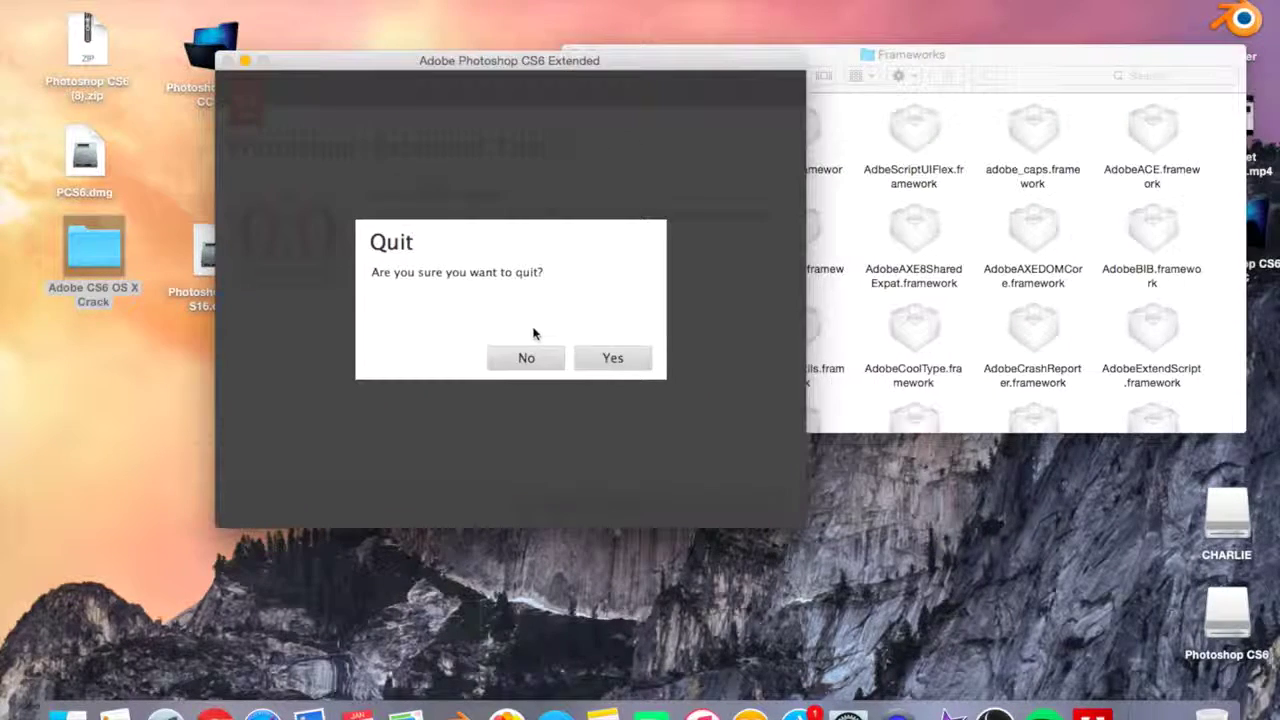
left_click(611, 358)
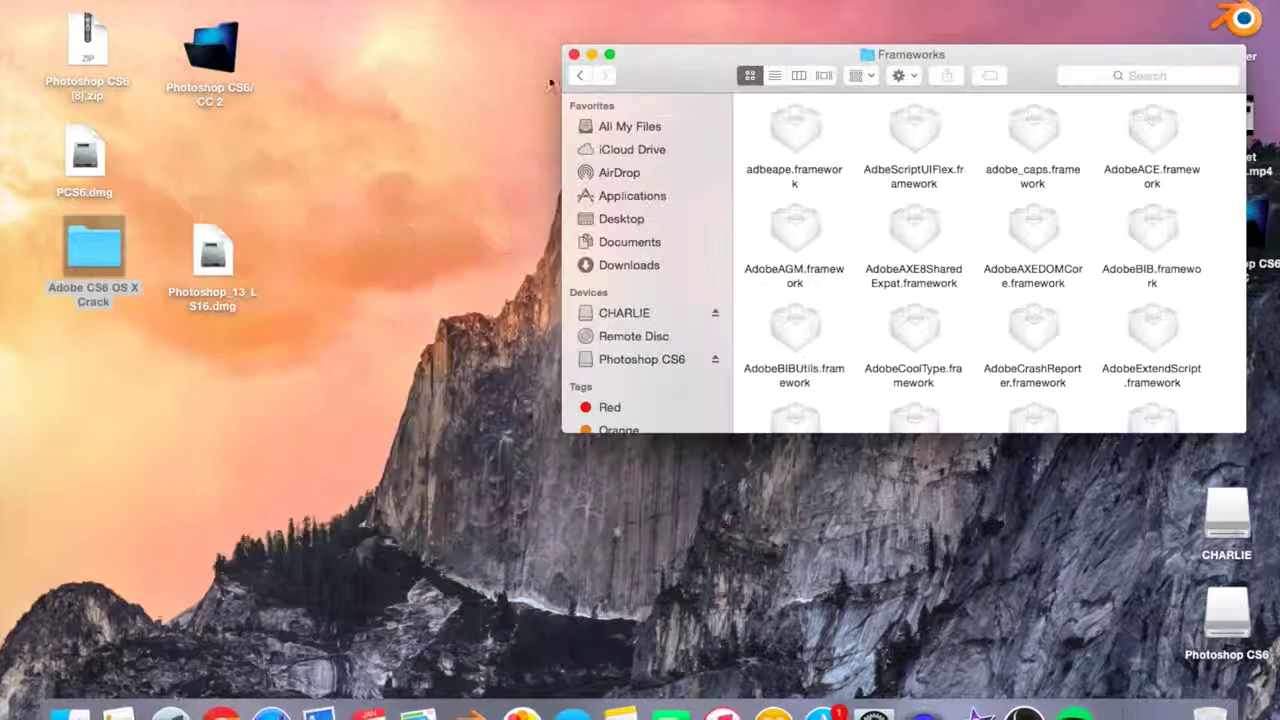
double_click(110, 248)
Replace amtlib.framework in Frameworks with the crack folder's copy, then close the crack window.
left_click_drag(815, 79, 823, 205)
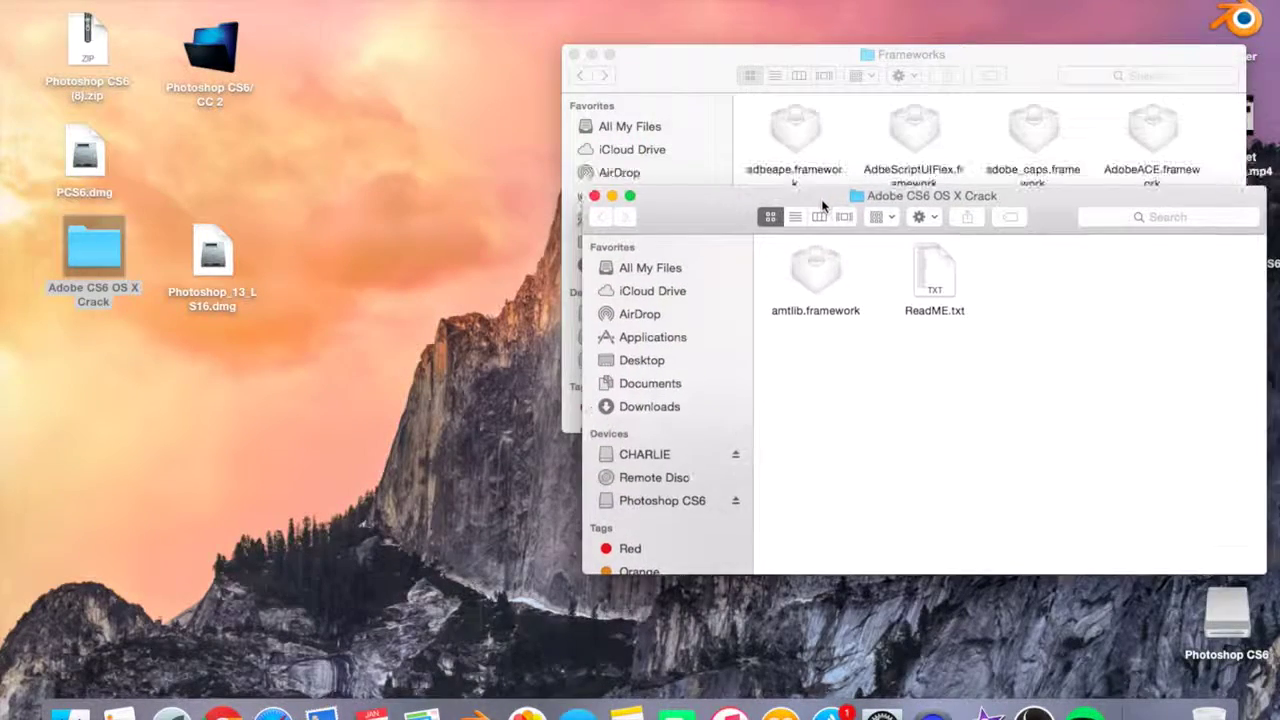
left_click_drag(741, 198, 726, 350)
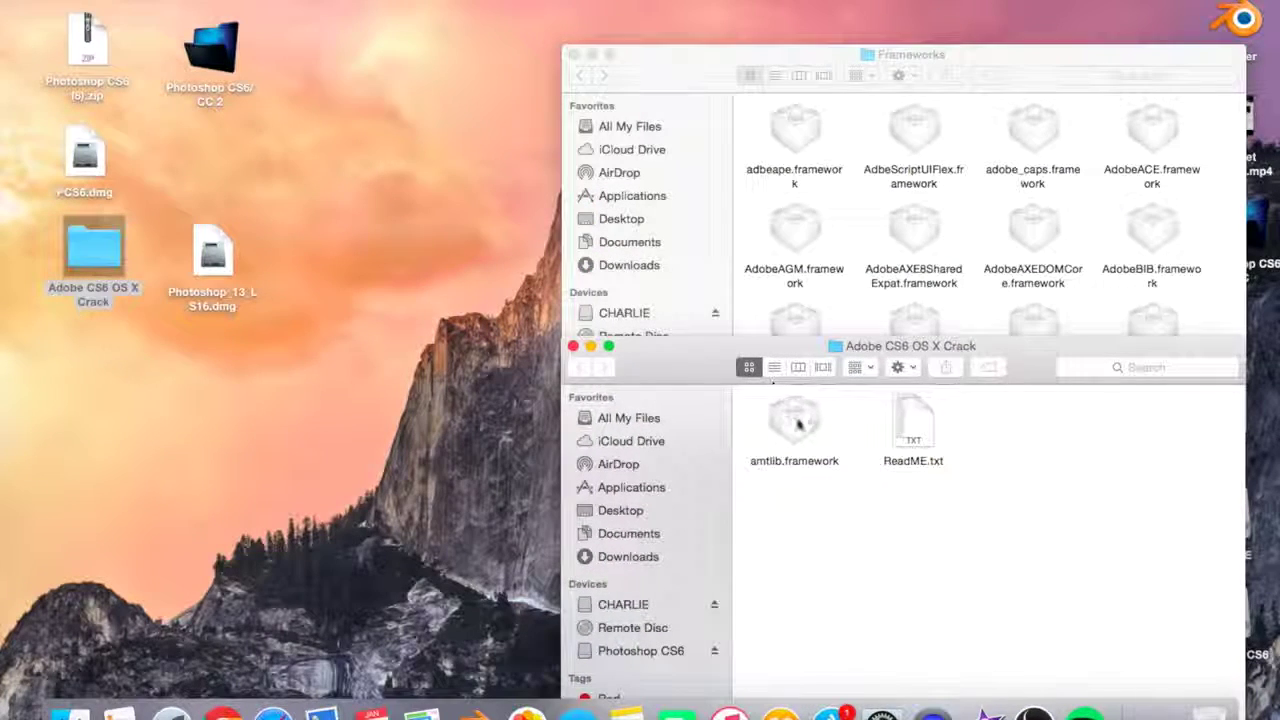
left_click_drag(797, 425, 852, 196)
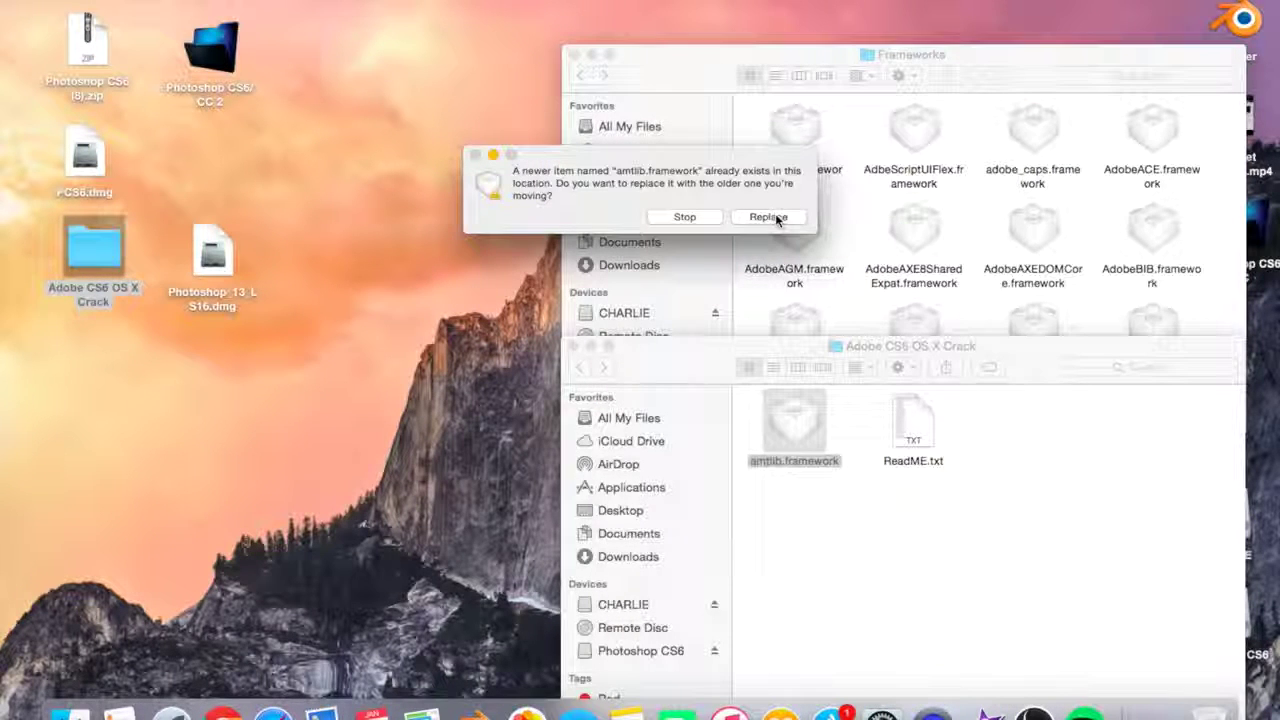
left_click(770, 217)
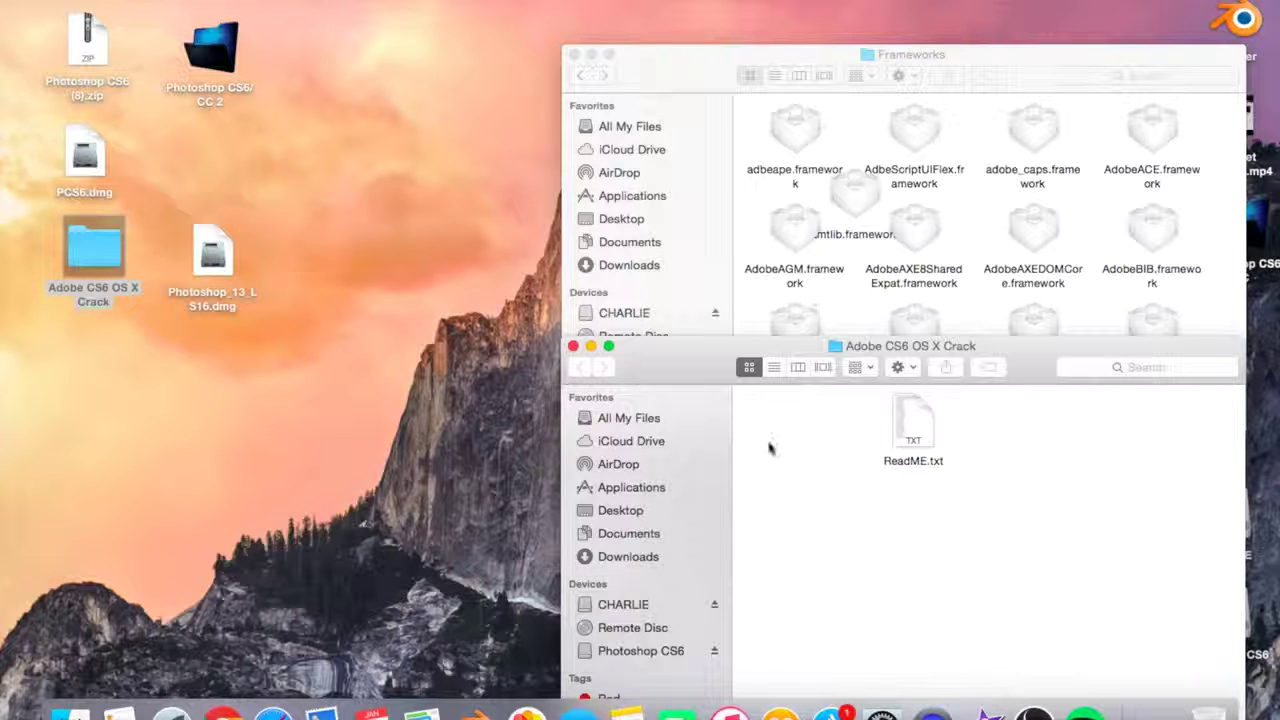
left_click(573, 346)
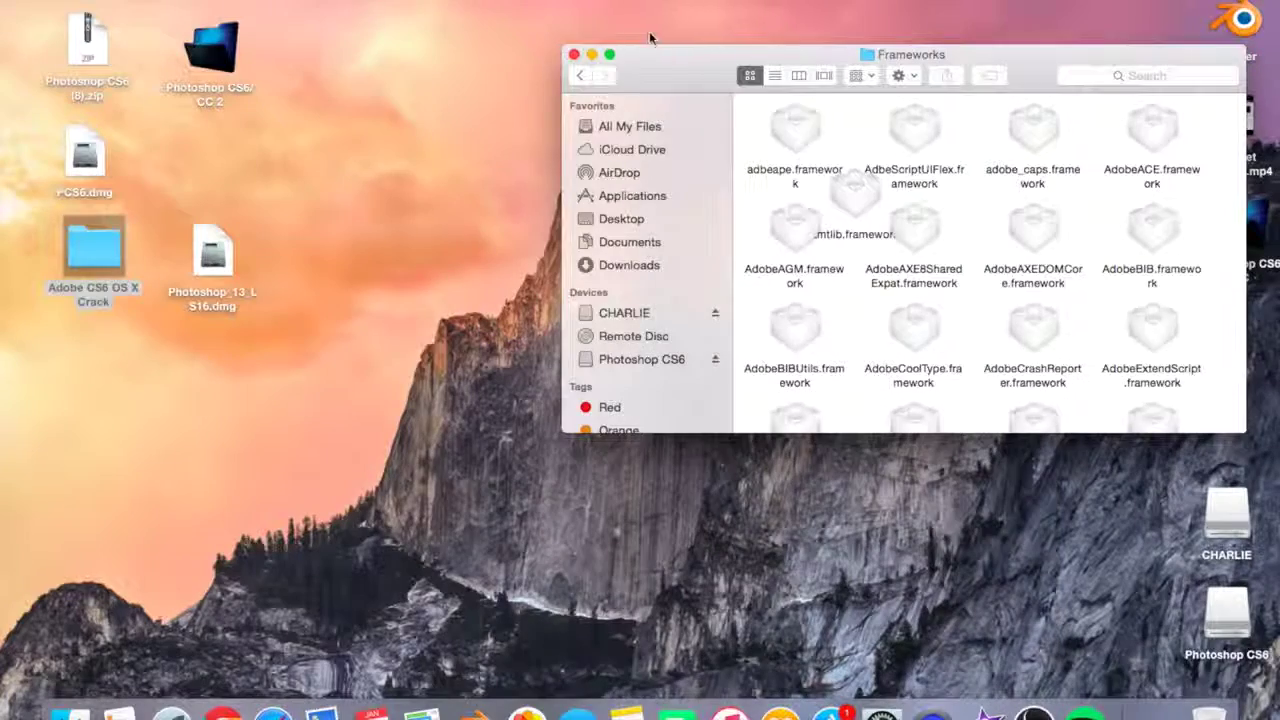
Close the Frameworks window and move the video and Photoshop CS6/CC icons into the left desktop group.
left_click(573, 55)
left_click(246, 428)
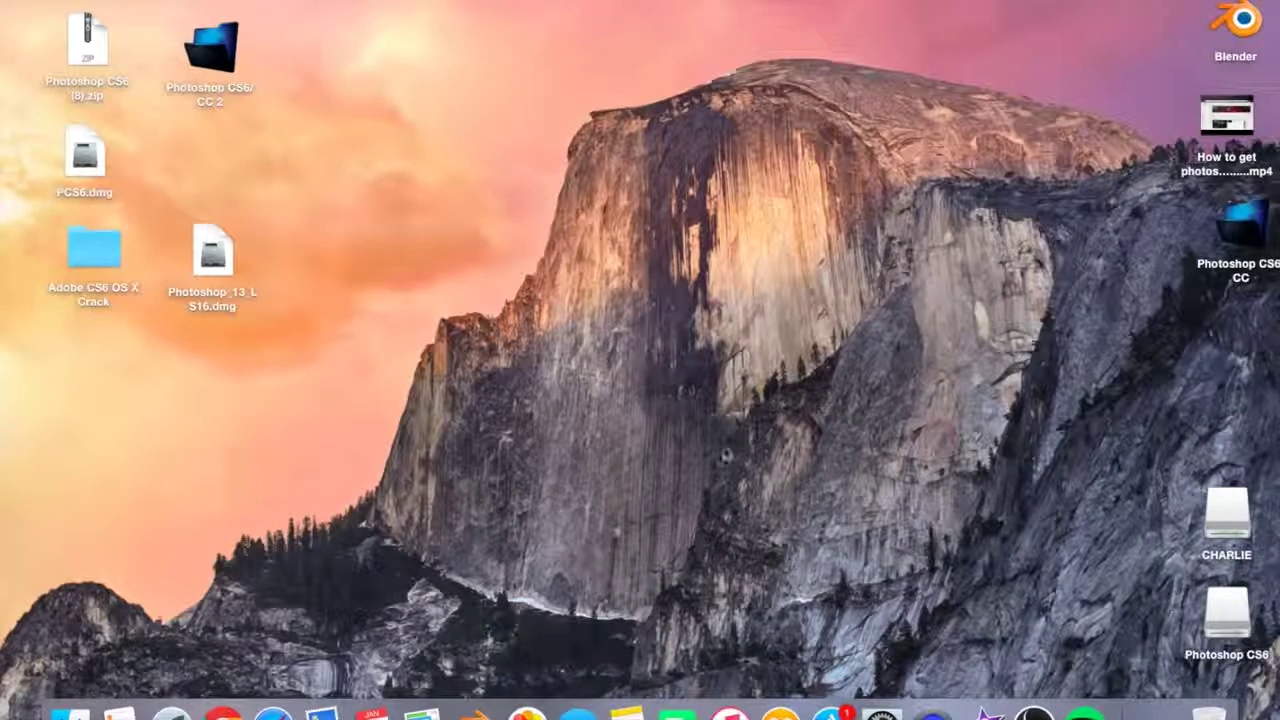
left_click_drag(14, 390, 298, 53)
left_click_drag(1227, 118, 428, 158)
left_click_drag(1240, 228, 211, 140)
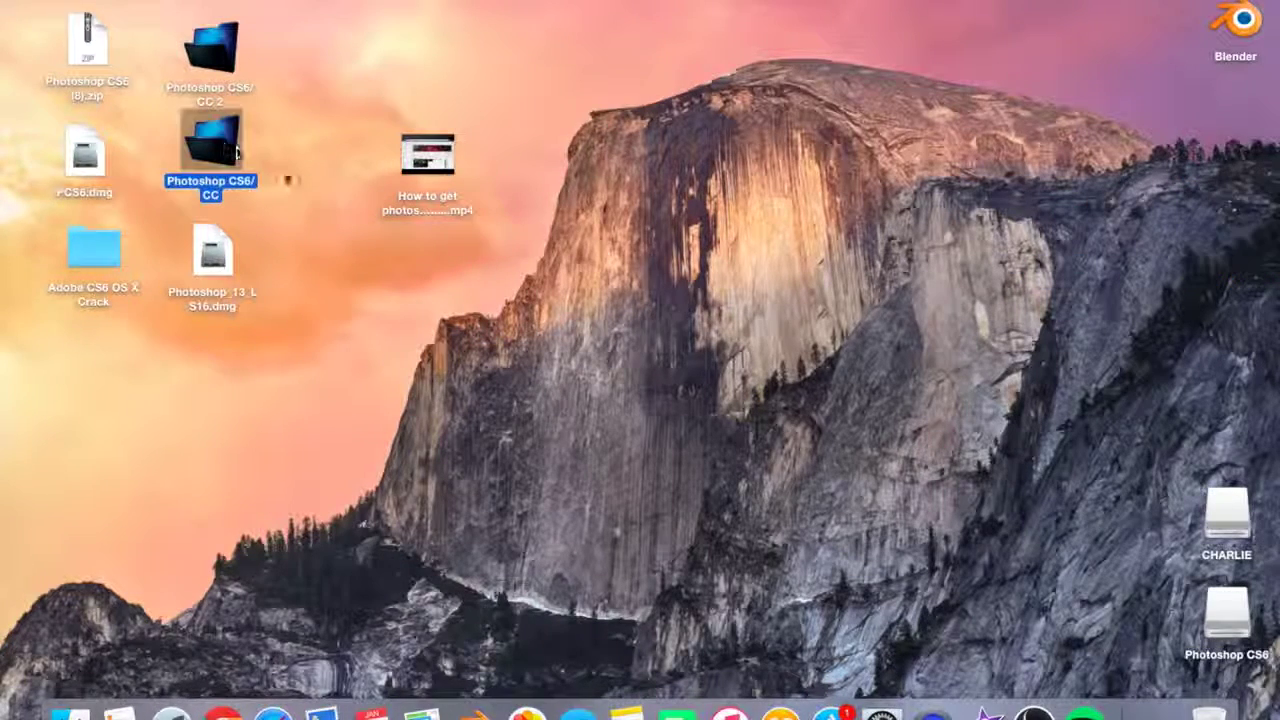
Launch Adobe Photoshop CS6 from Launchpad.
left_click_drag(457, 443, 40, 14)
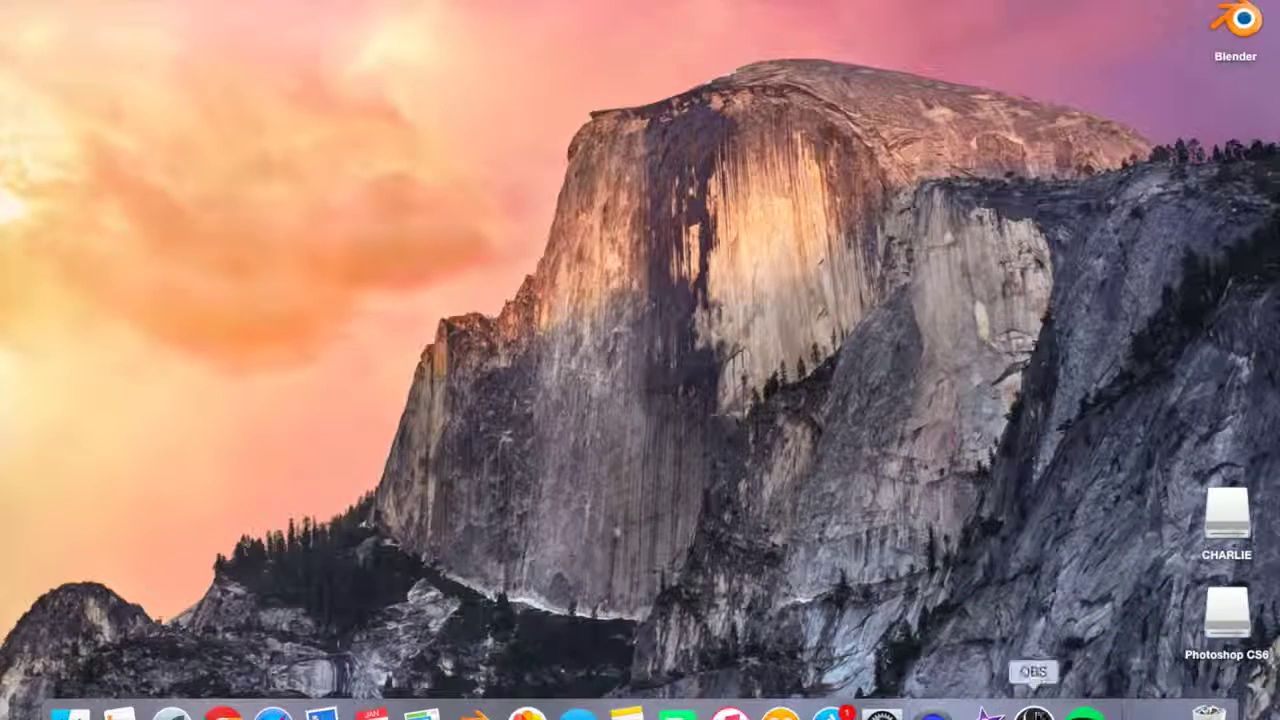
key("F4")
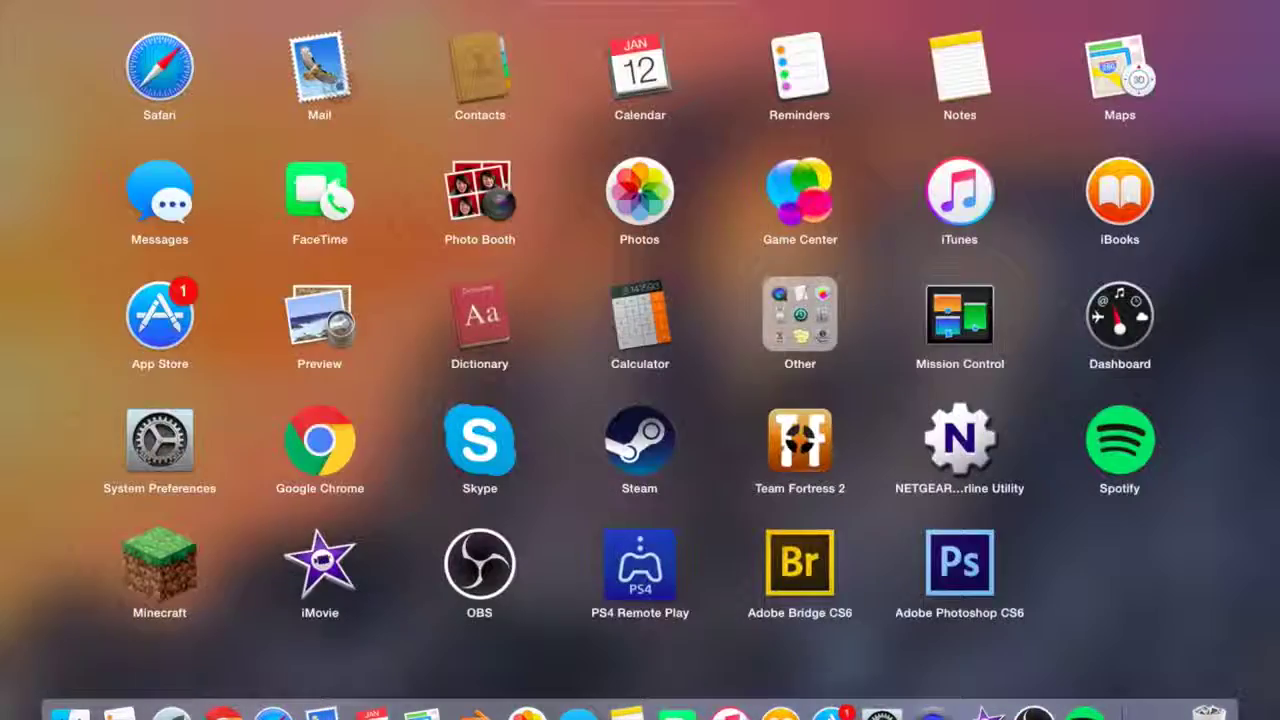
left_click(960, 565)
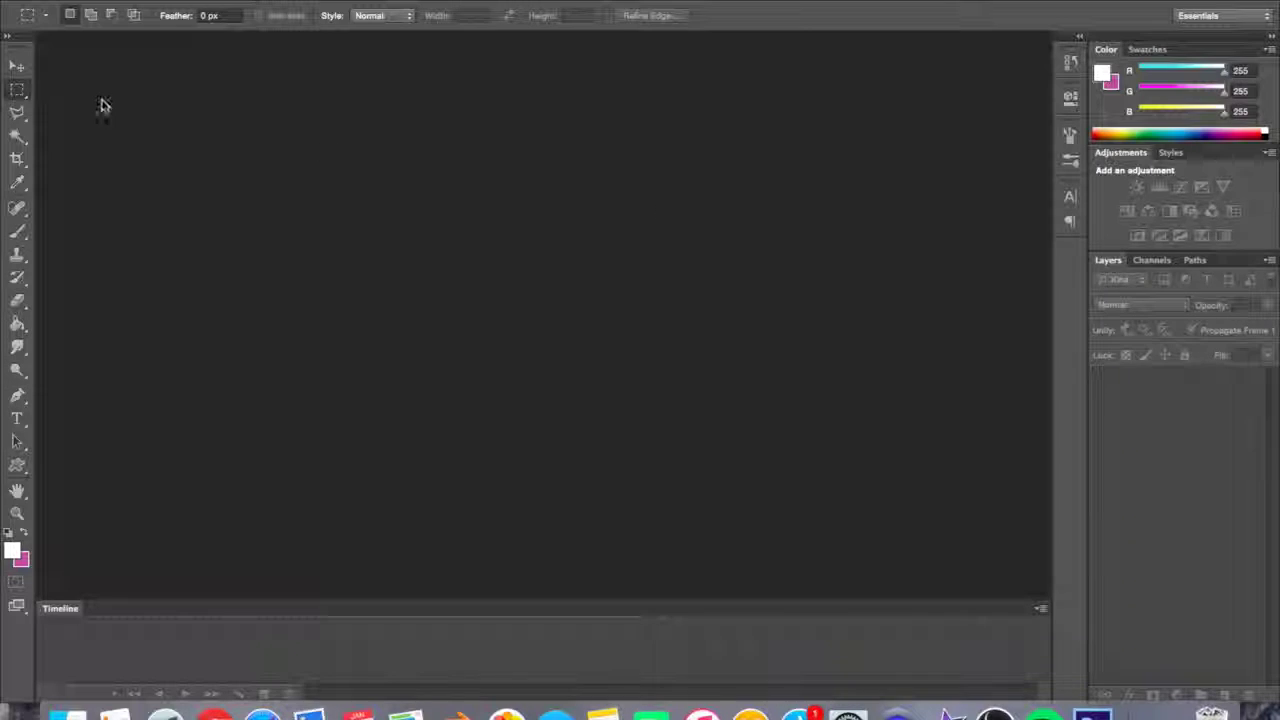
Create a default 1024×1024 Untitled-1 document, then switch to the MEGA page in Chrome.
left_click(140, 0)
left_click(150, 0)
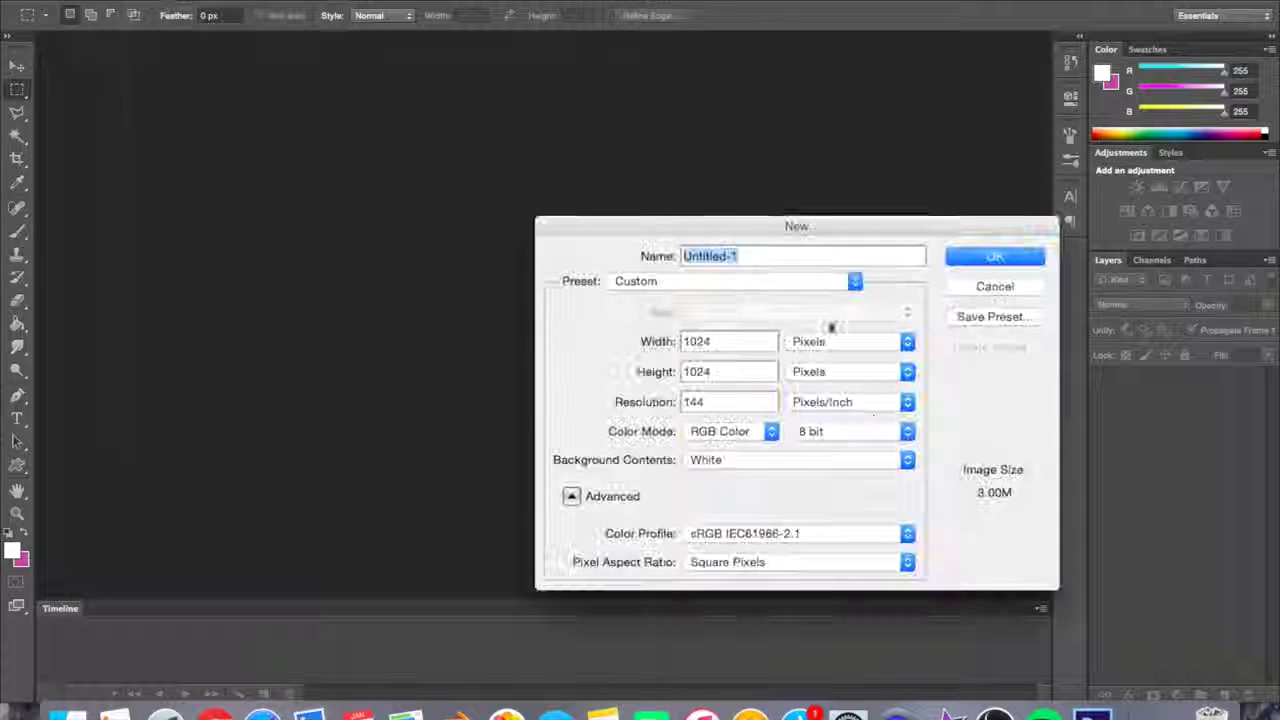
key("Return")
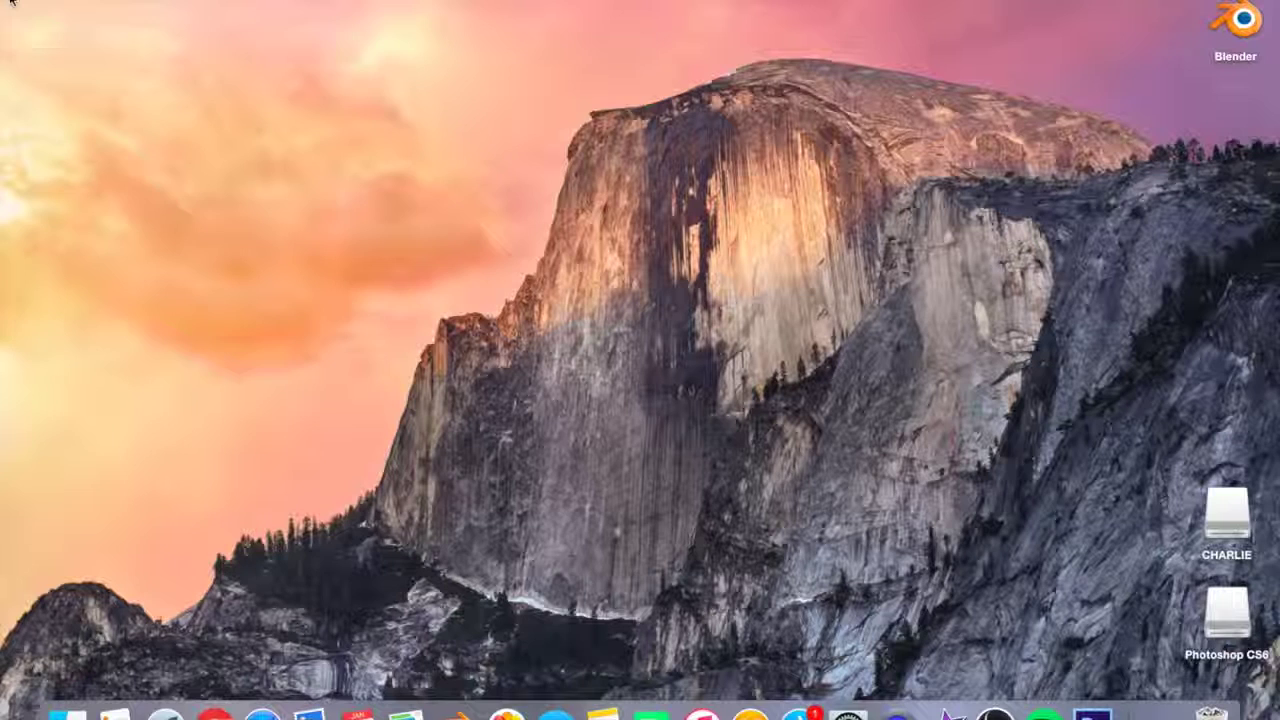
left_click(214, 714)
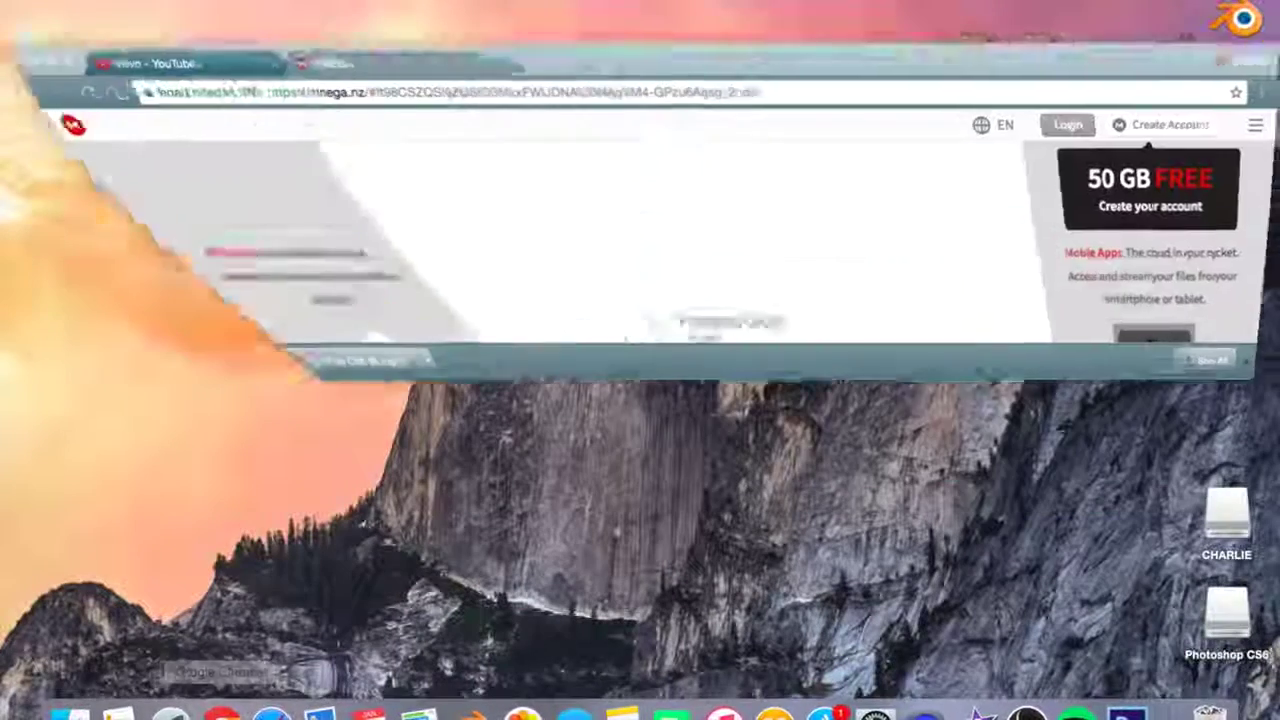